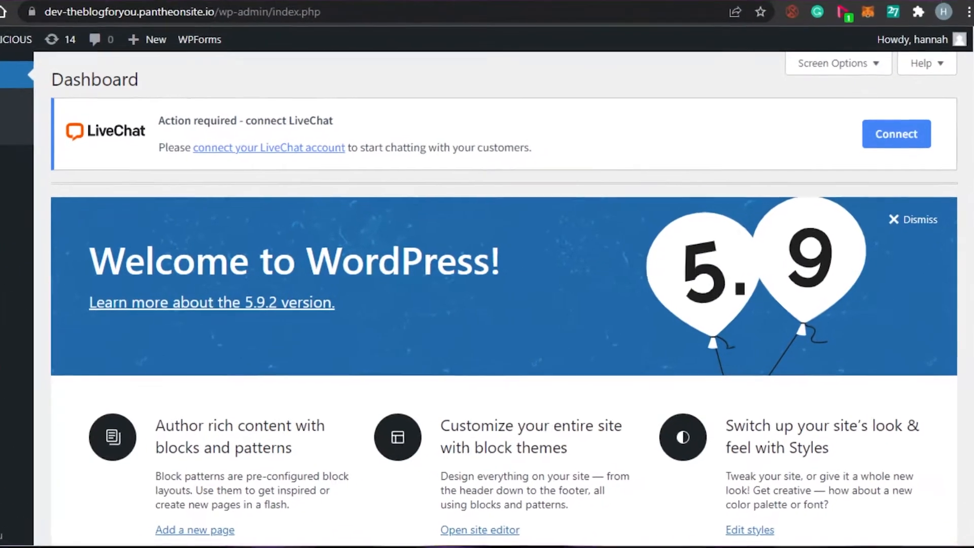
Look through the WordPress dashboard, from the welcome section and Quick Draft to the At a Glance and Activity widgets.
scroll(487, 299, "down", 15)
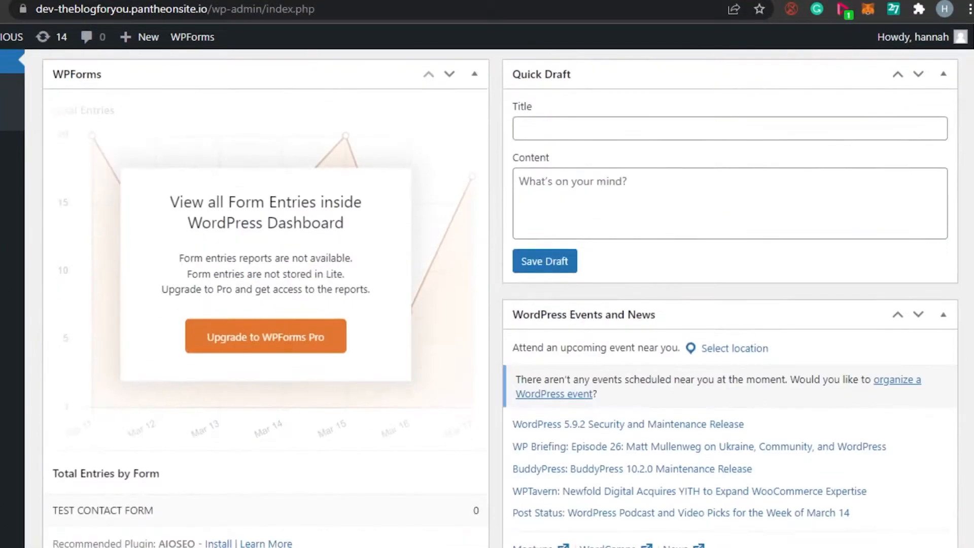
scroll(486, 299, "up", 12)
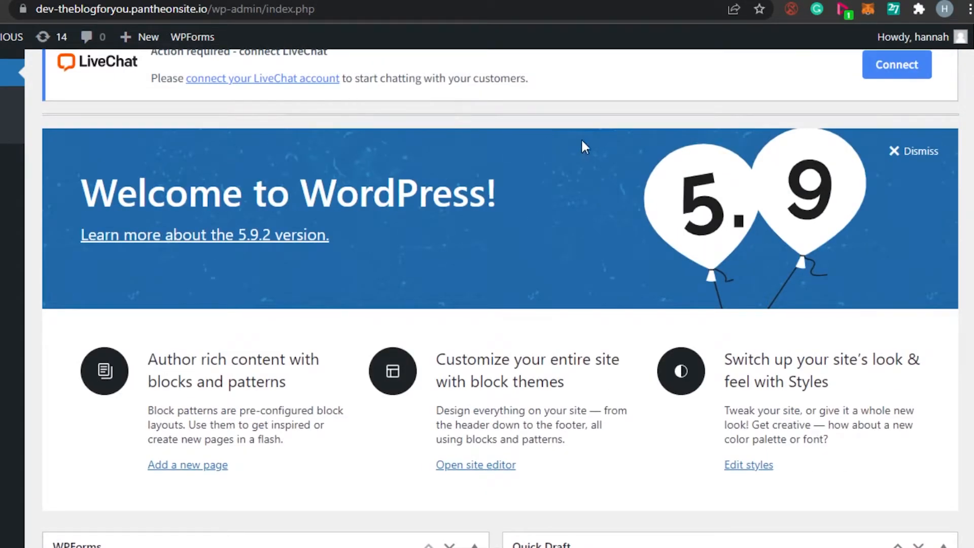
scroll(591, 72, "up", 2)
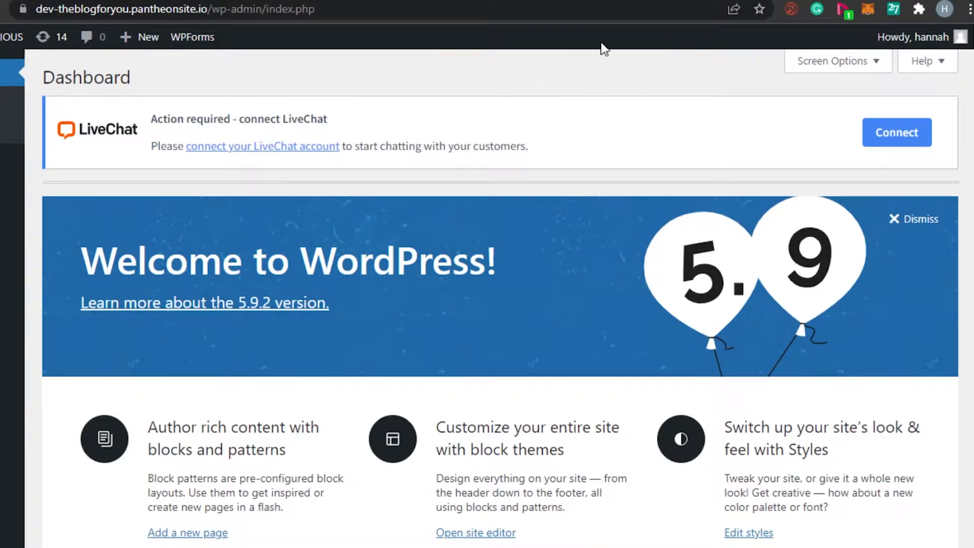
scroll(382, 208, "down", 10)
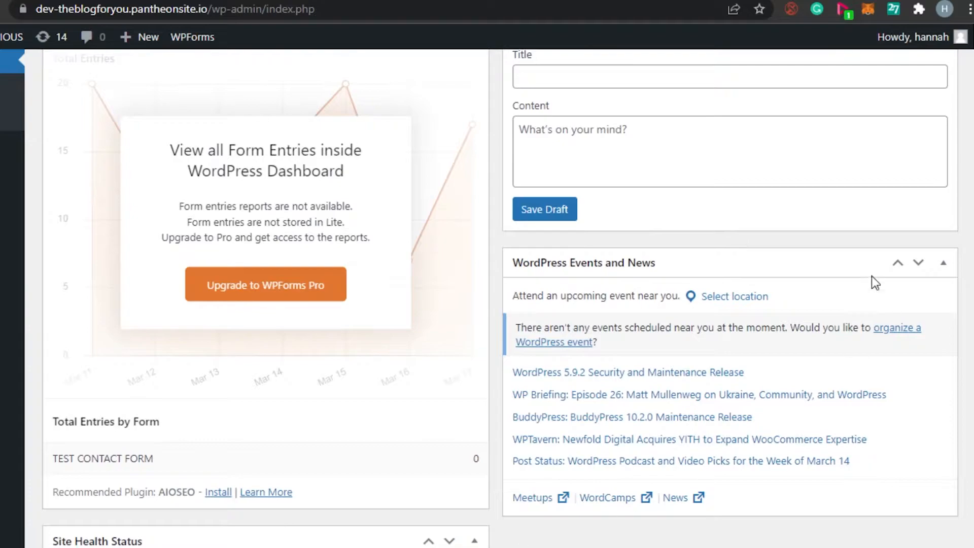
scroll(553, 440, "up", 10)
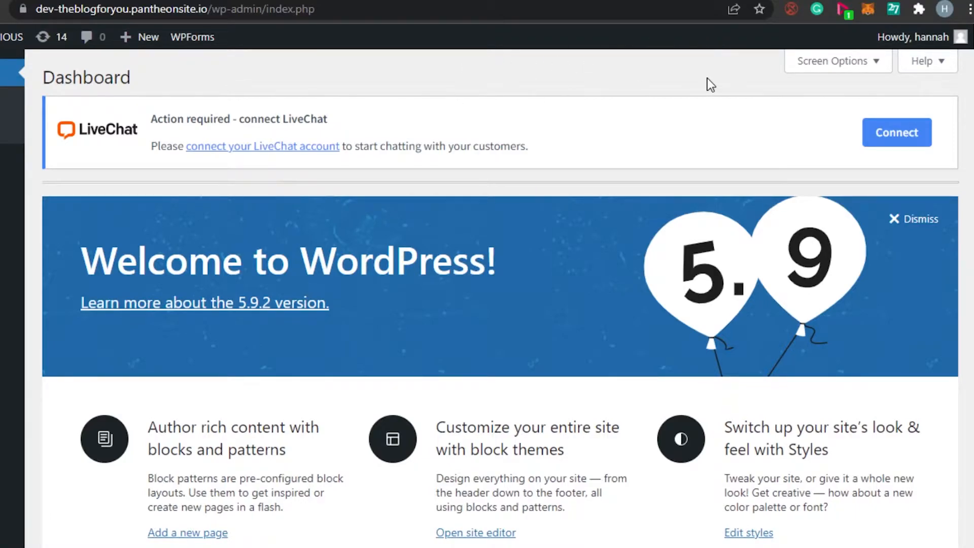
scroll(948, 405, "down", 15)
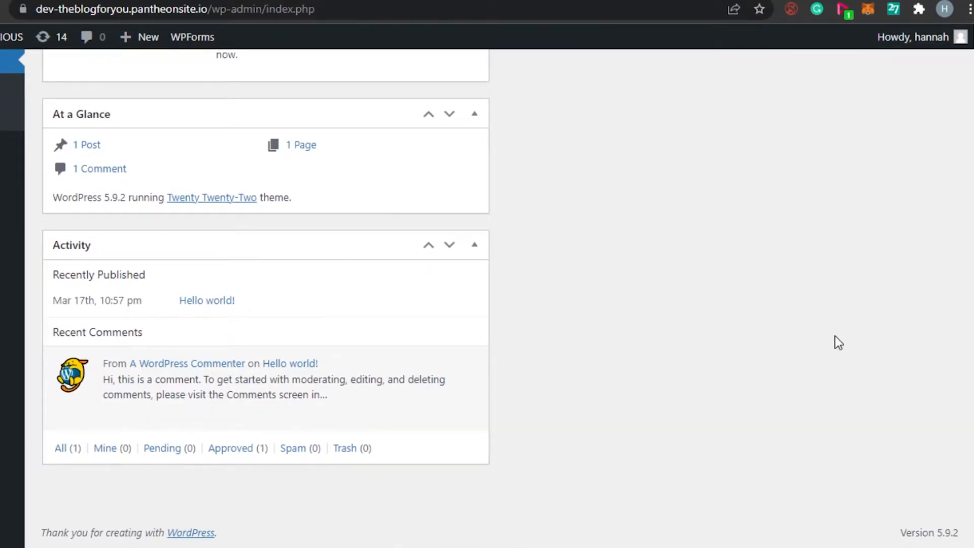
scroll(487, 304, "up", 15)
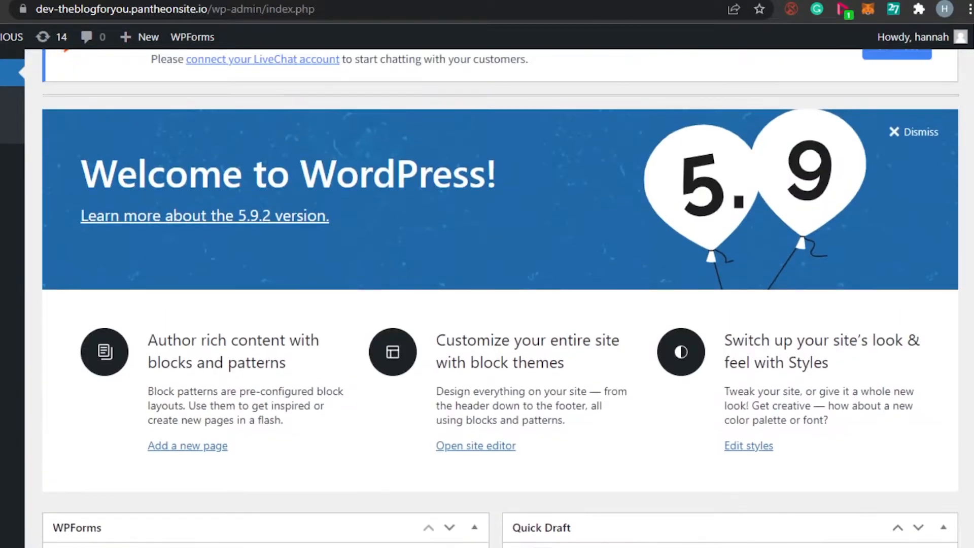
scroll(487, 304, "down", 15)
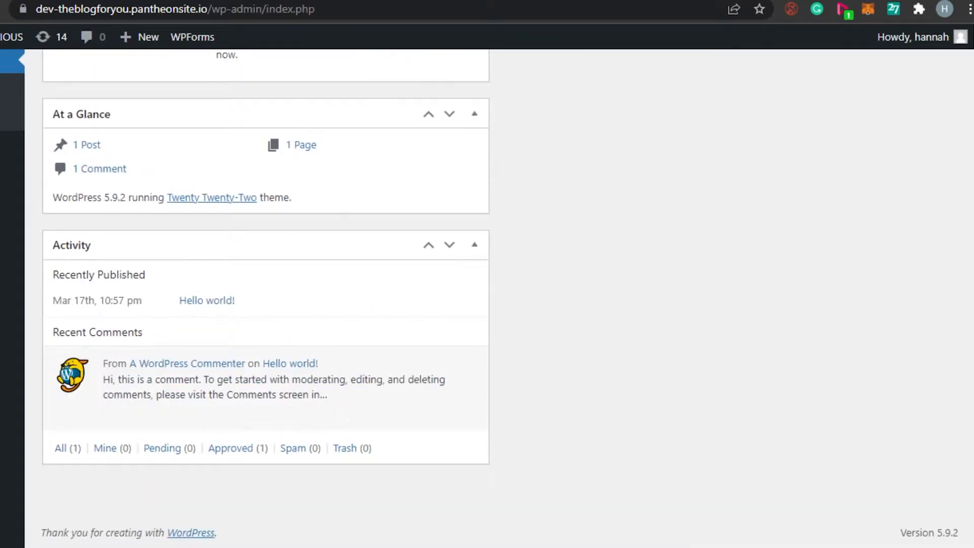
scroll(499, 297, "up", 15)
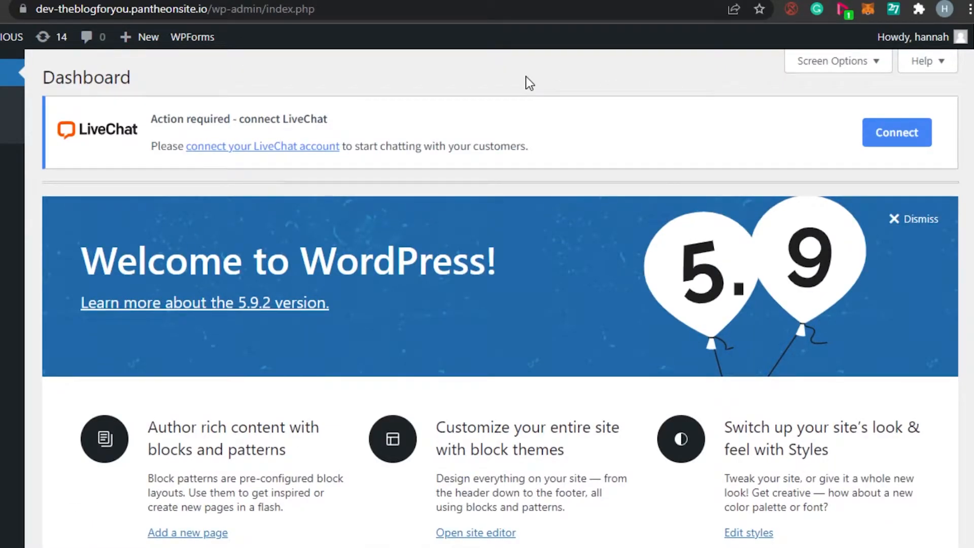
scroll(500, 297, "down", 12)
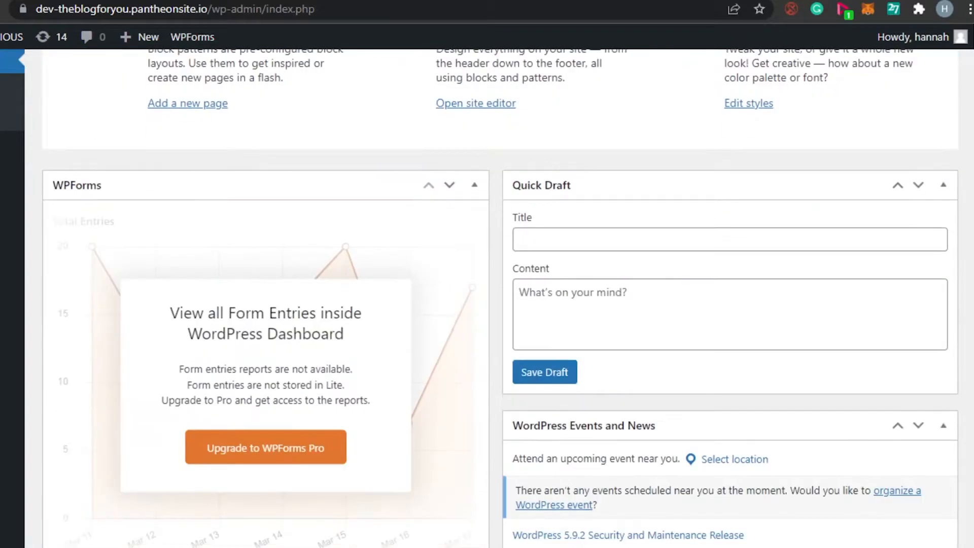
scroll(499, 297, "down", 5)
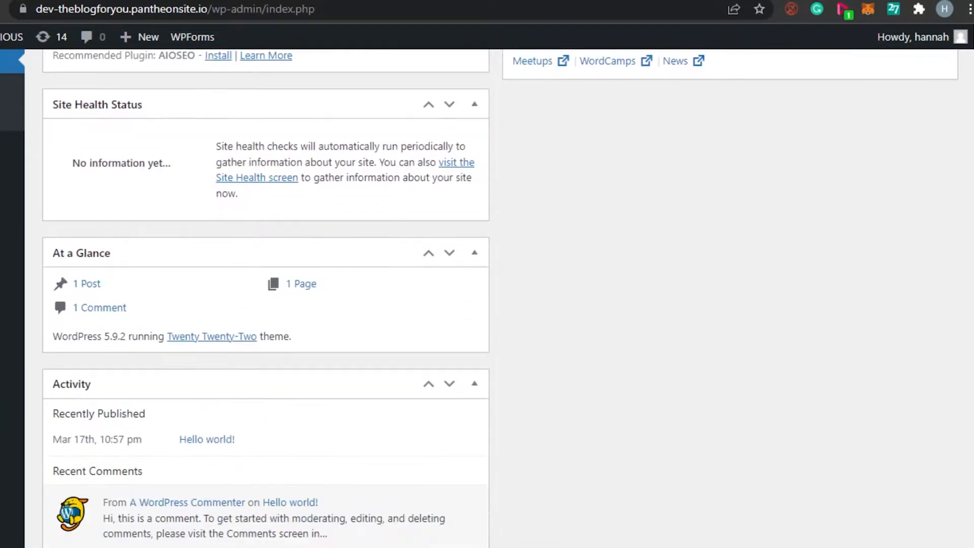
scroll(499, 297, "up", 15)
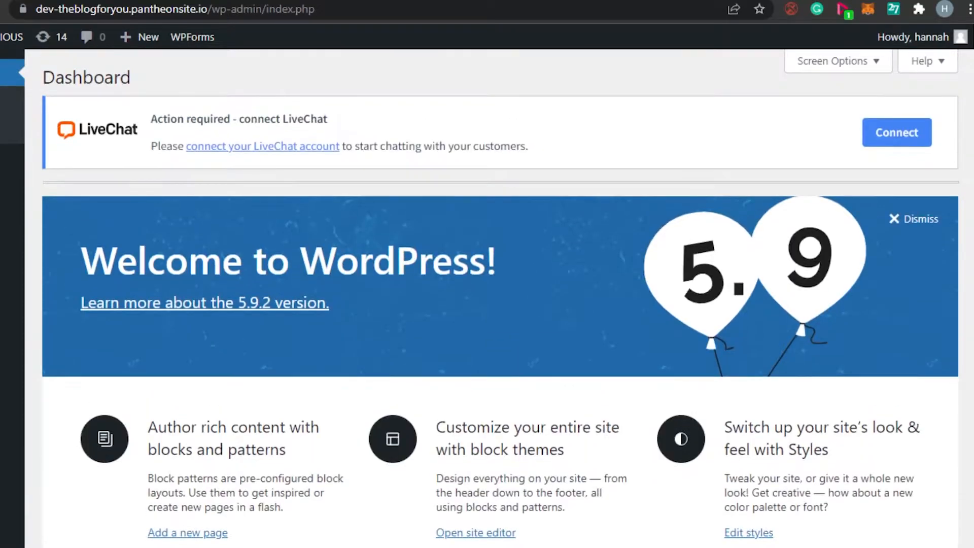
scroll(499, 298, "down", 10)
scroll(500, 297, "down", 3)
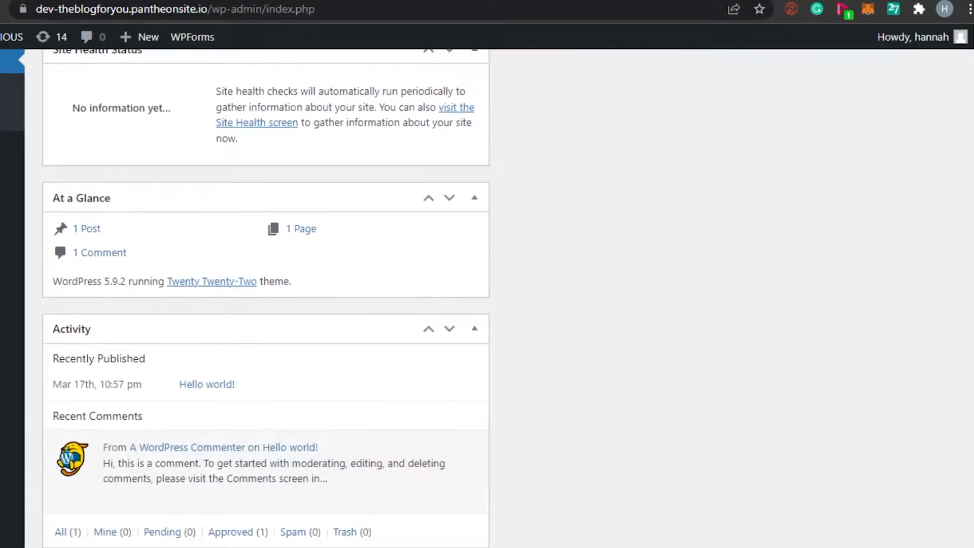
scroll(500, 297, "up", 12)
scroll(499, 297, "up", 5)
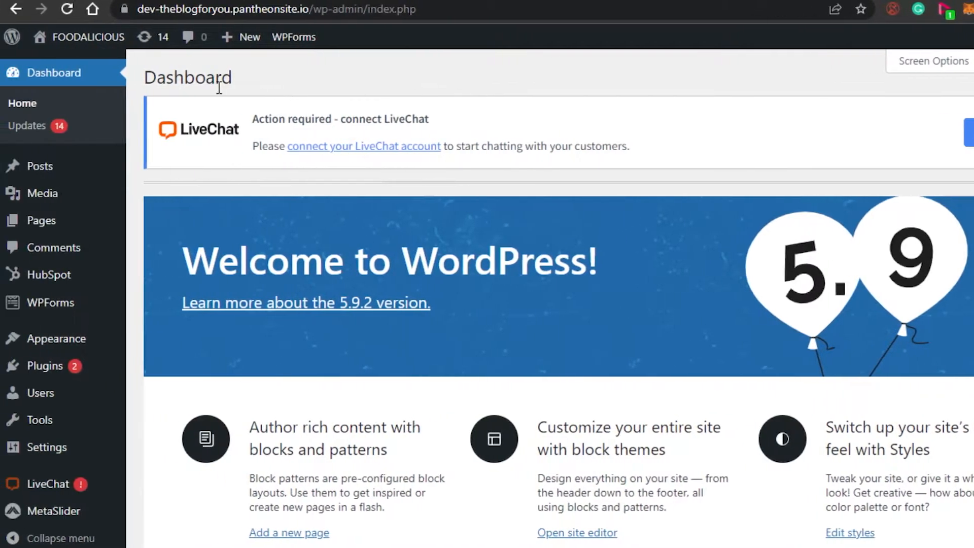
Visit the live FOODALICIOUS site and look through its home page from the header to the posts.
mouse_move(58, 46)
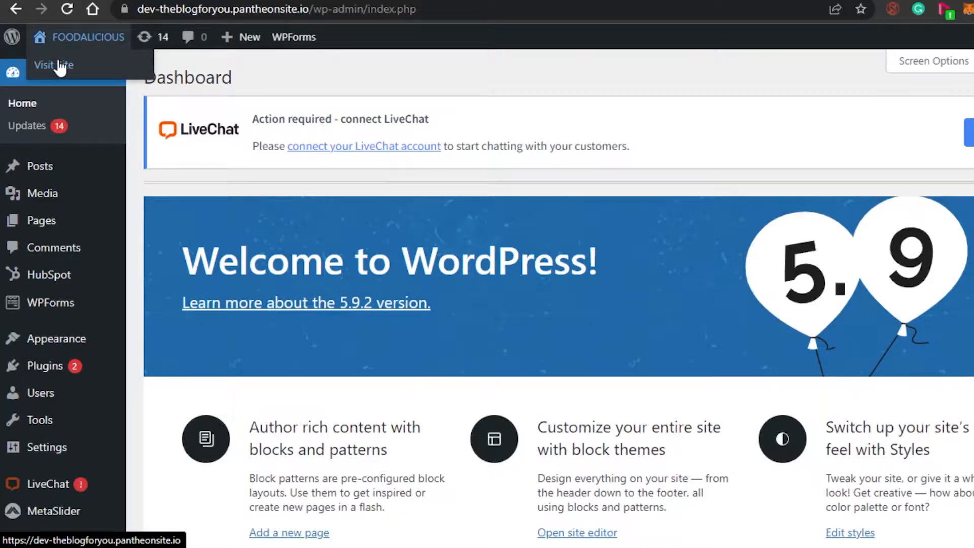
left_click(60, 71)
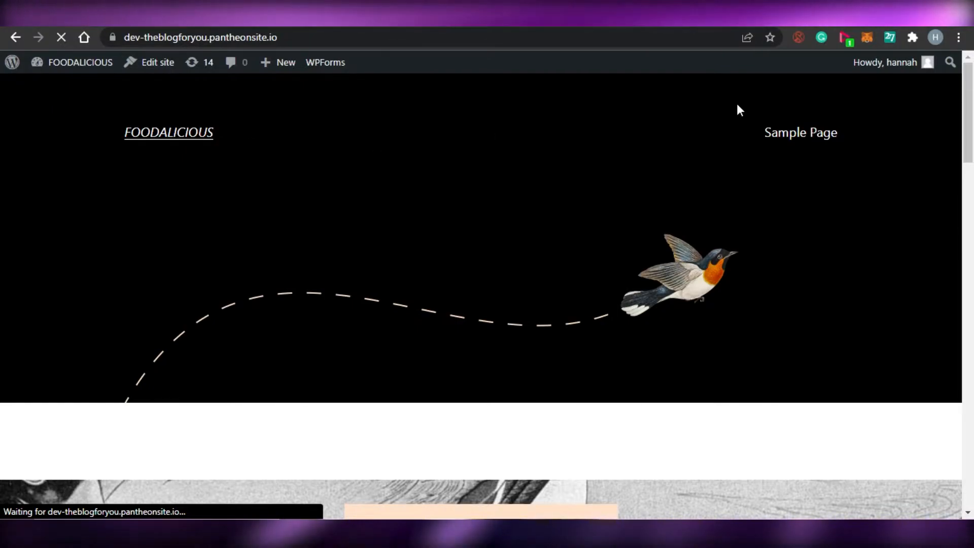
left_click_drag(972, 107, 972, 247)
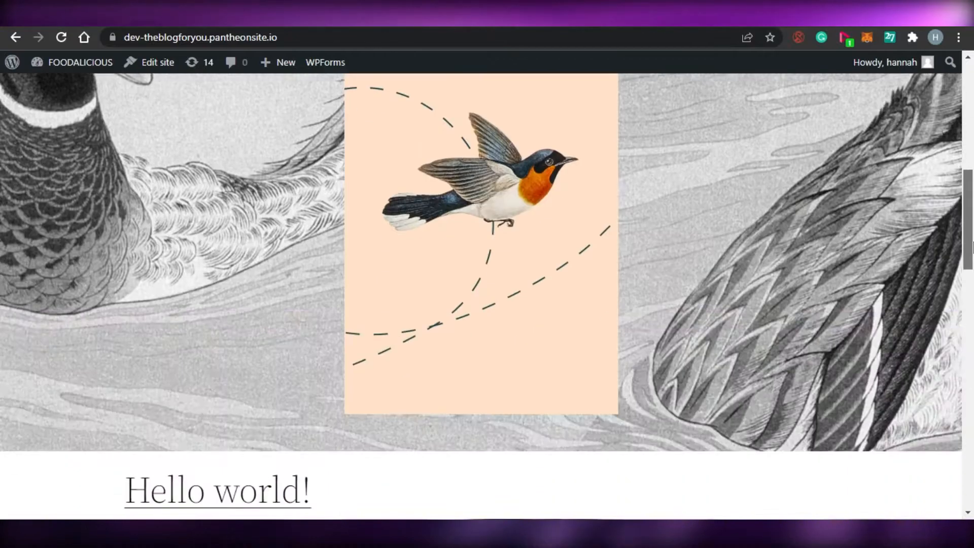
left_click_drag(972, 211, 973, 101)
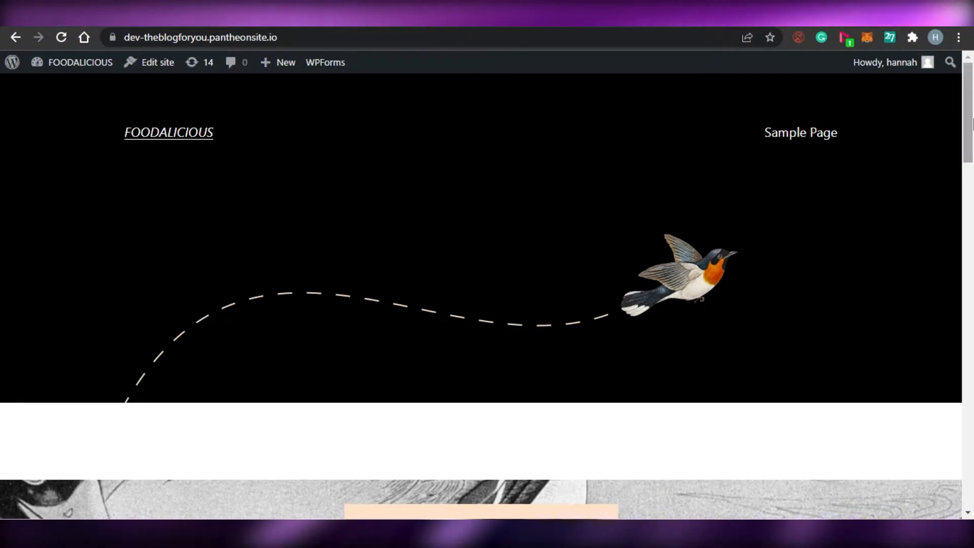
scroll(473, 221, "down", 8)
left_click_drag(968, 175, 967, 63)
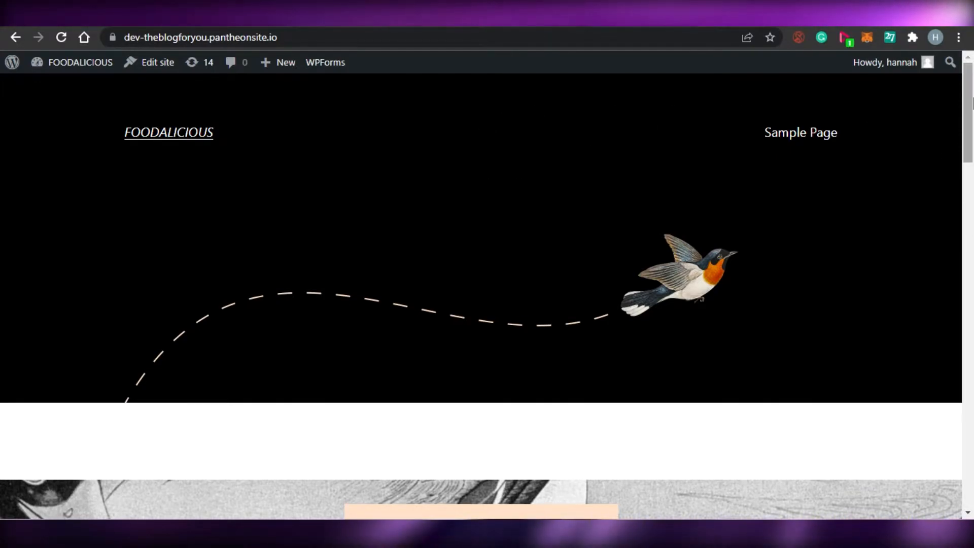
scroll(972, 131, "down", 3)
scroll(972, 132, "down", 5)
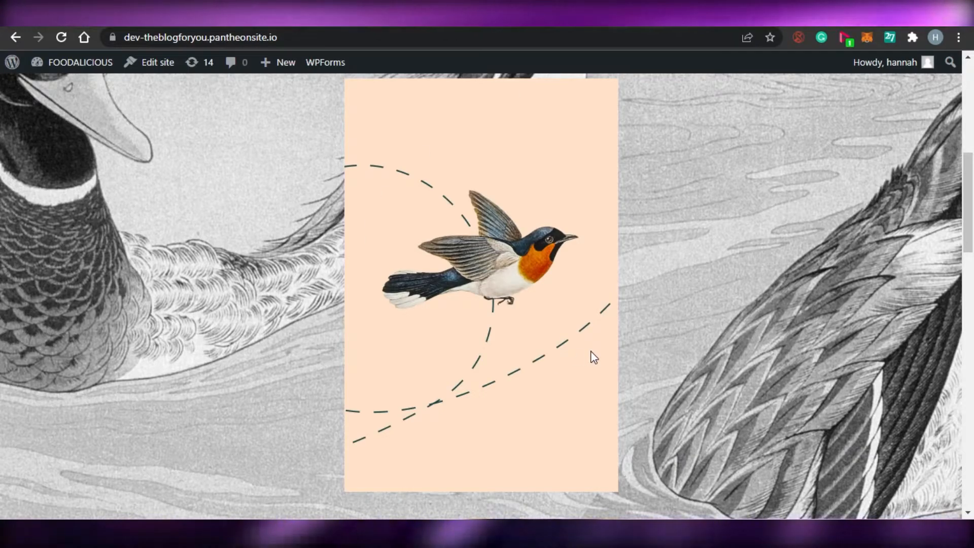
mouse_move(973, 230)
left_mouse_down()
mouse_move(973, 202)
mouse_move(973, 281)
mouse_move(972, 236)
left_mouse_up()
left_click_drag(973, 336, 973, 220)
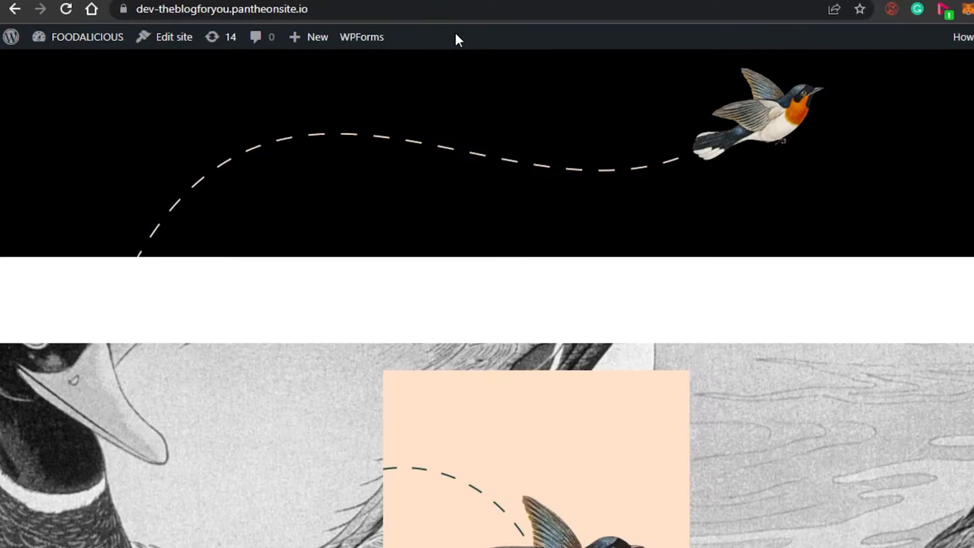
Open the site's Home template for editing and look through it from header to footer.
left_click(173, 39)
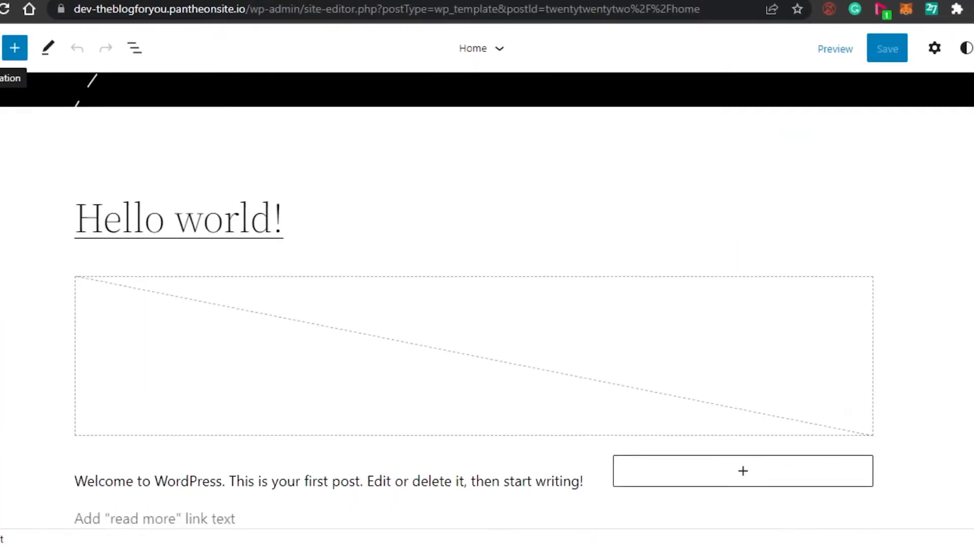
scroll(472, 299, "down", 6)
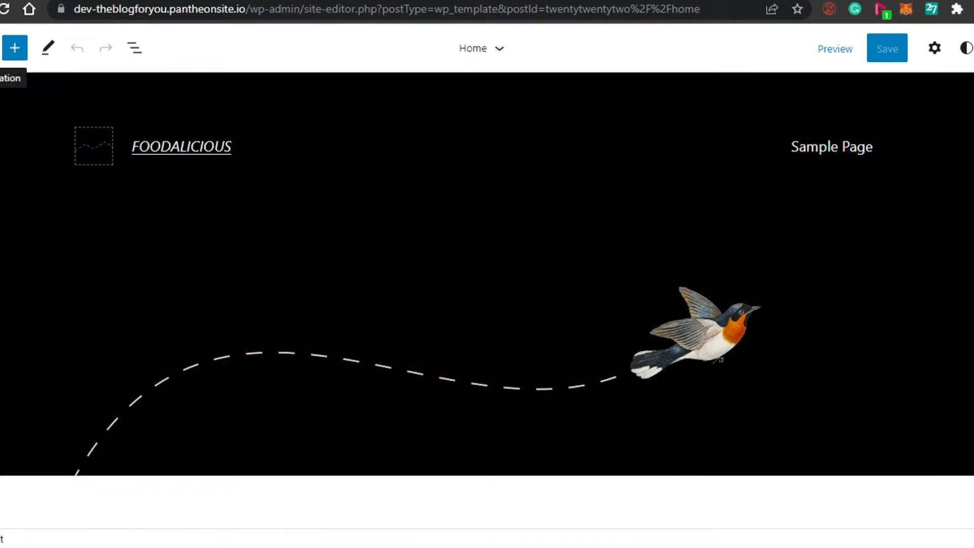
scroll(487, 299, "down", 10)
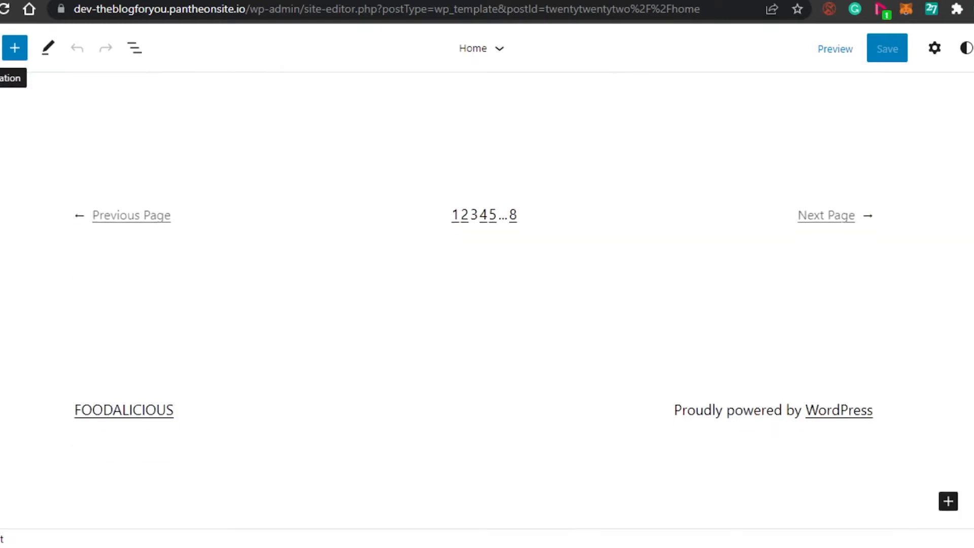
scroll(902, 447, "up", 4)
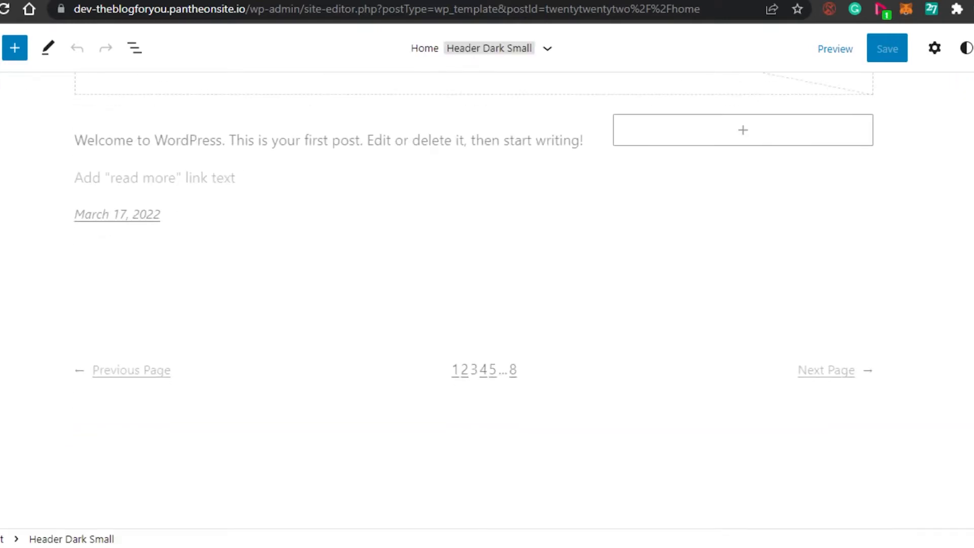
scroll(486, 299, "down", 3)
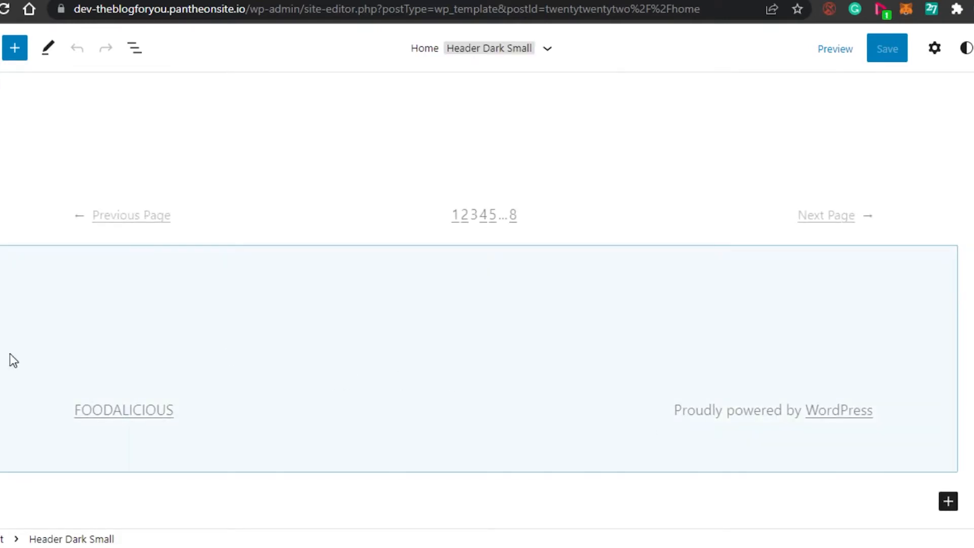
Select the FOODALICIOUS site title in the footer and look back over the template up to the header.
left_click(359, 391)
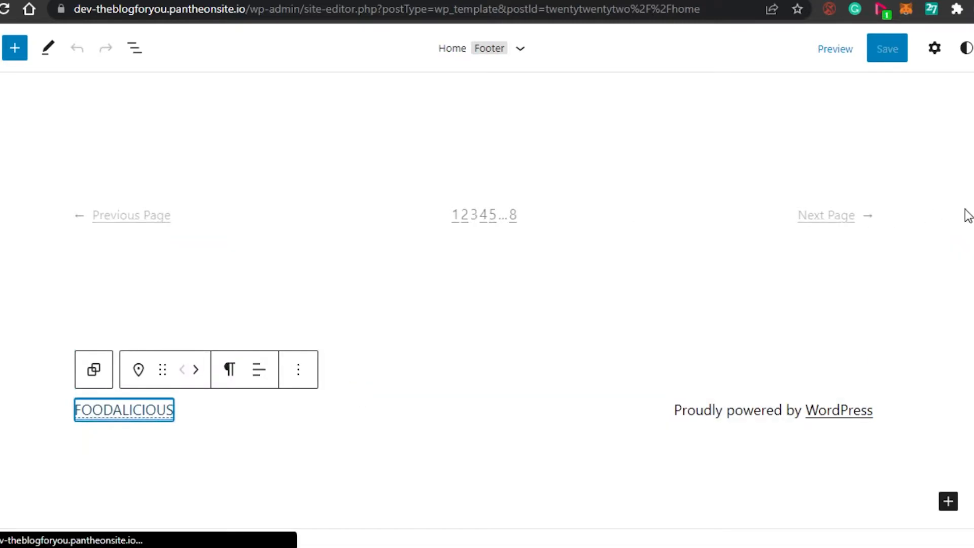
scroll(487, 299, "up", 15)
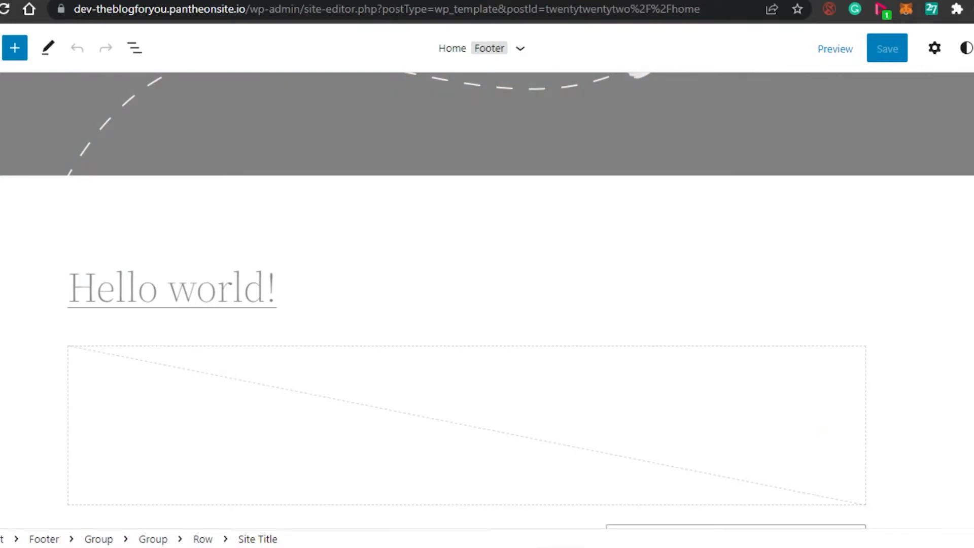
scroll(486, 299, "up", 4)
scroll(487, 299, "down", 10)
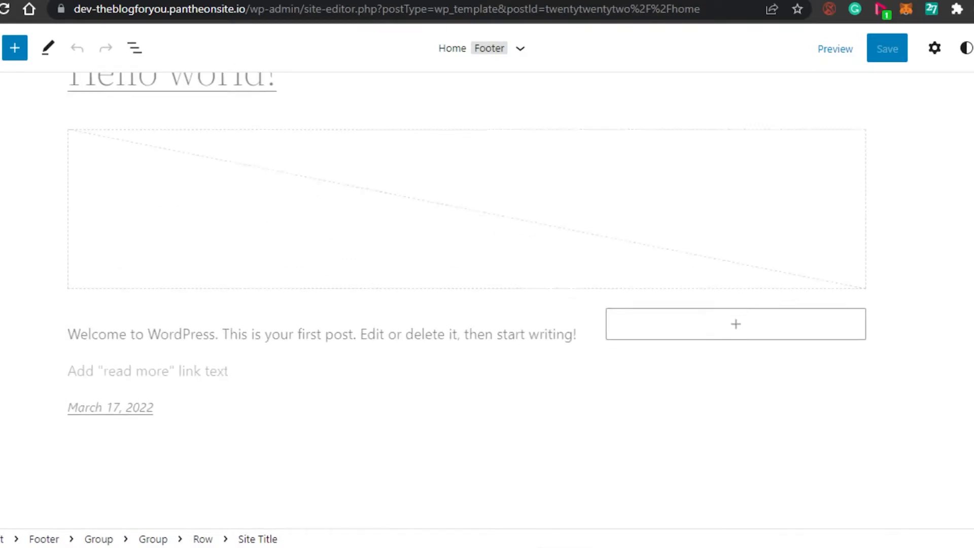
scroll(487, 299, "up", 10)
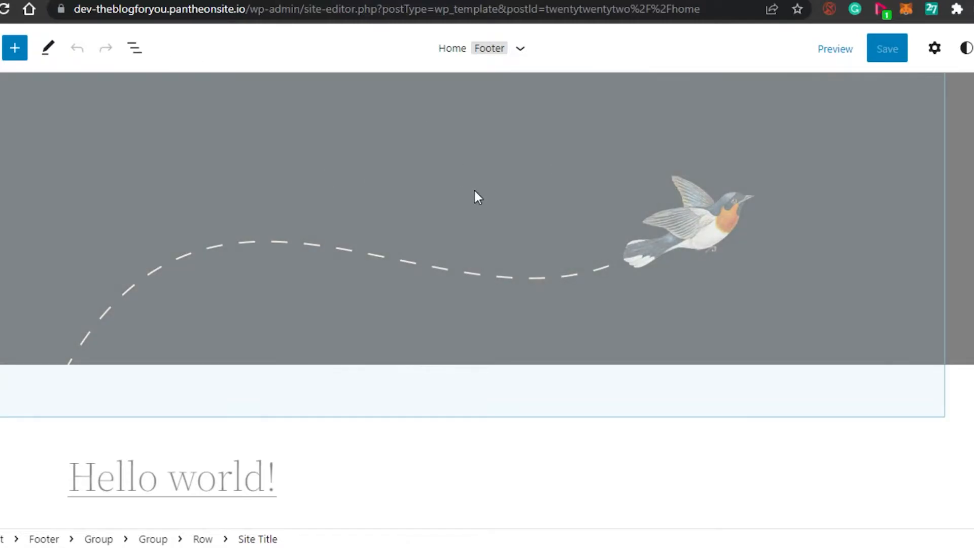
Browse the text and media blocks and insert a Gallery block below the Hello world! post title.
left_click(15, 48)
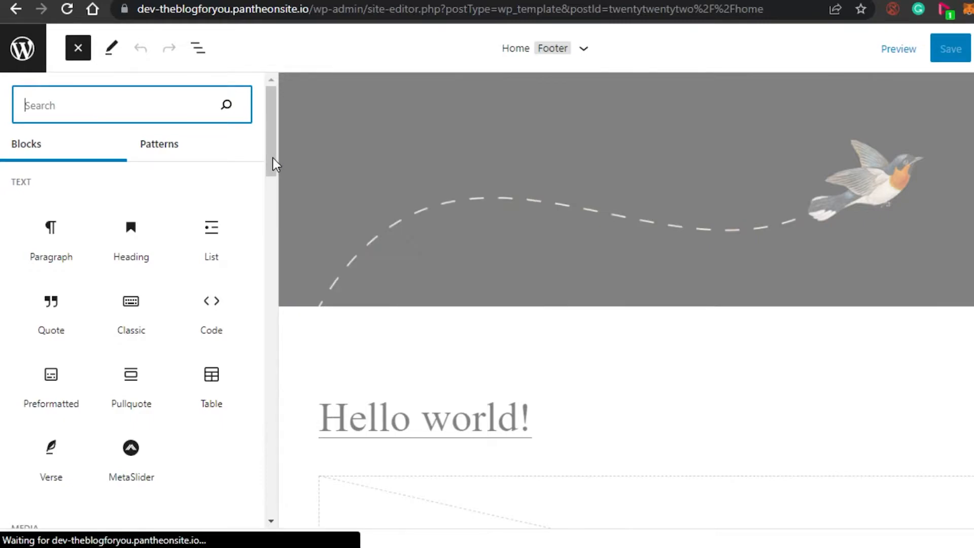
scroll(274, 175, "down", 8)
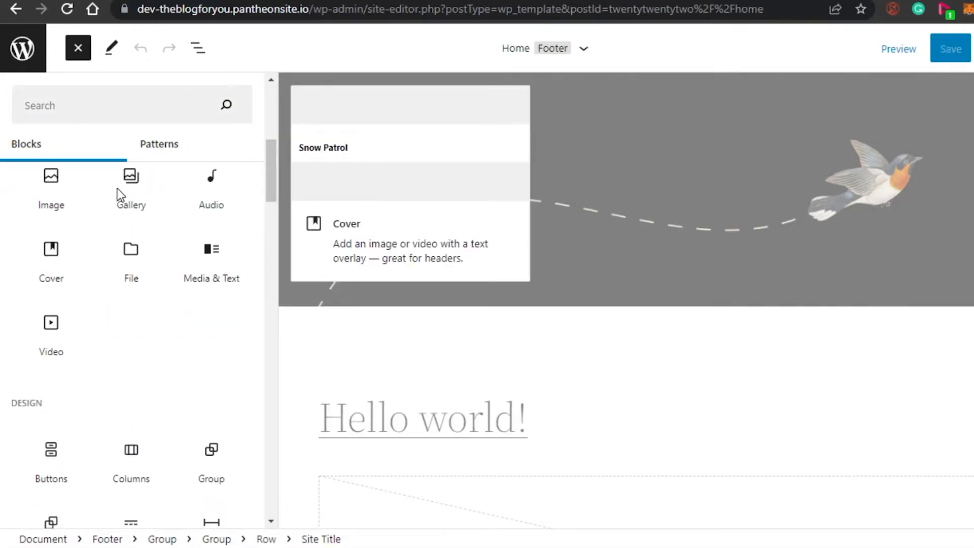
scroll(132, 191, "up", 5)
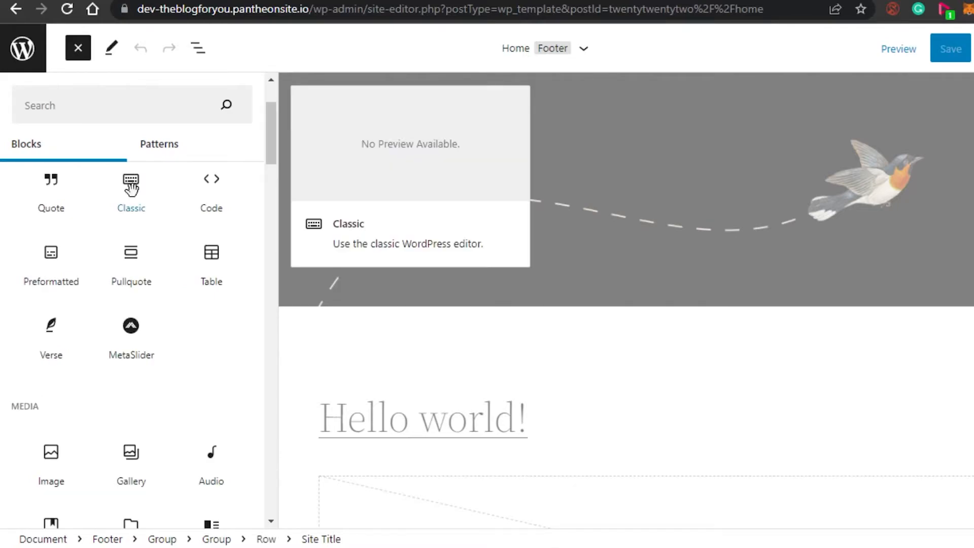
scroll(269, 148, "up", 3)
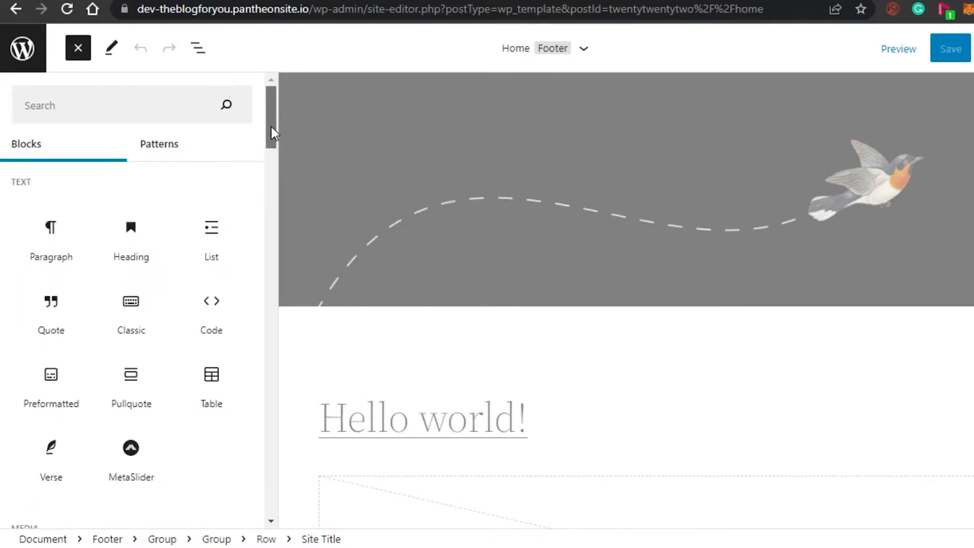
left_click_drag(272, 119, 272, 167)
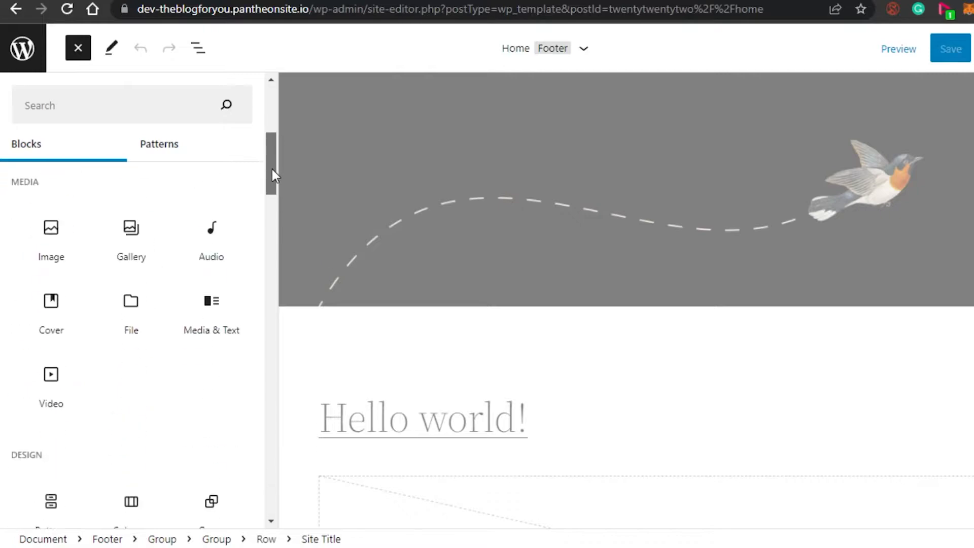
scroll(272, 170, "up", 1)
left_click_drag(135, 273, 658, 464)
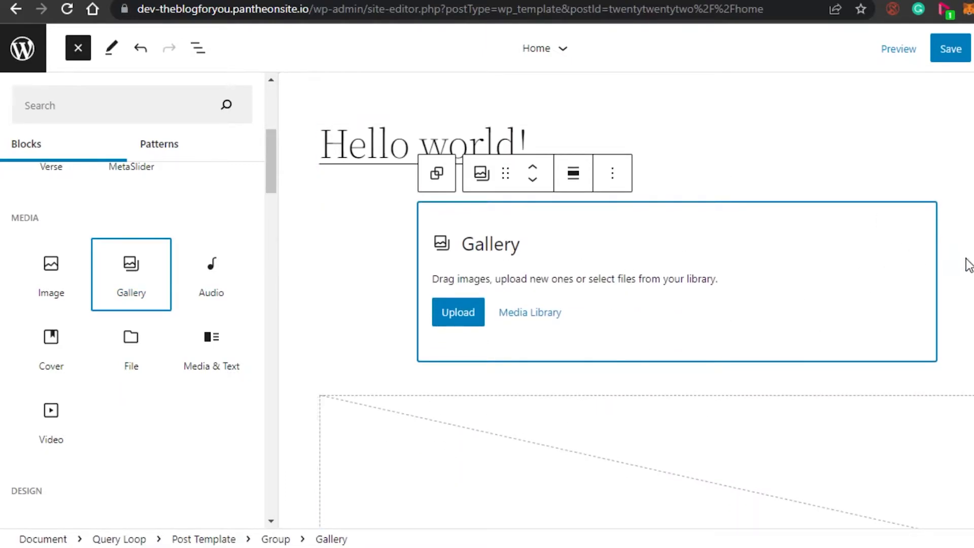
mouse_move(973, 264)
left_mouse_down()
mouse_move(972, 232)
mouse_move(973, 258)
left_mouse_up()
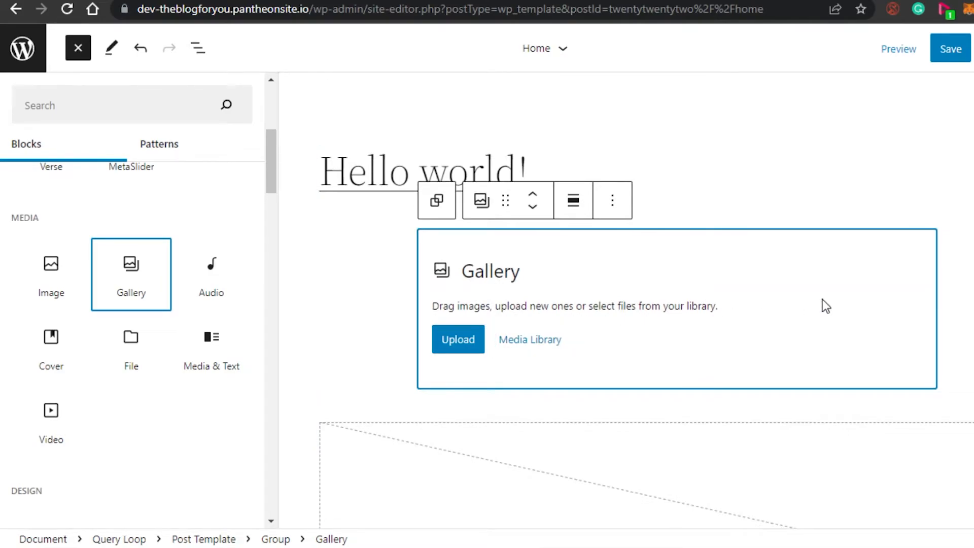
Show the Gallery block's advanced settings and set its HTML anchor to Gallery.
left_click(613, 201)
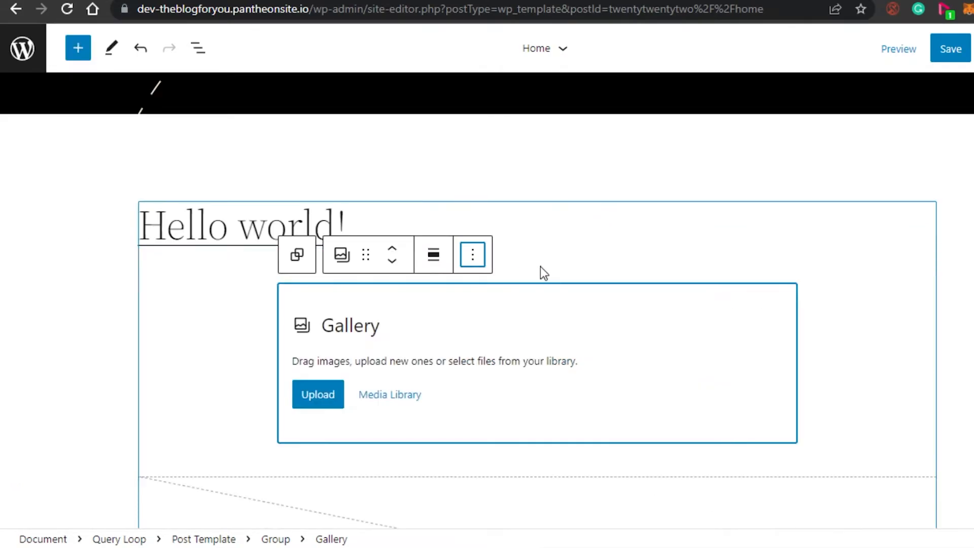
left_click(474, 262)
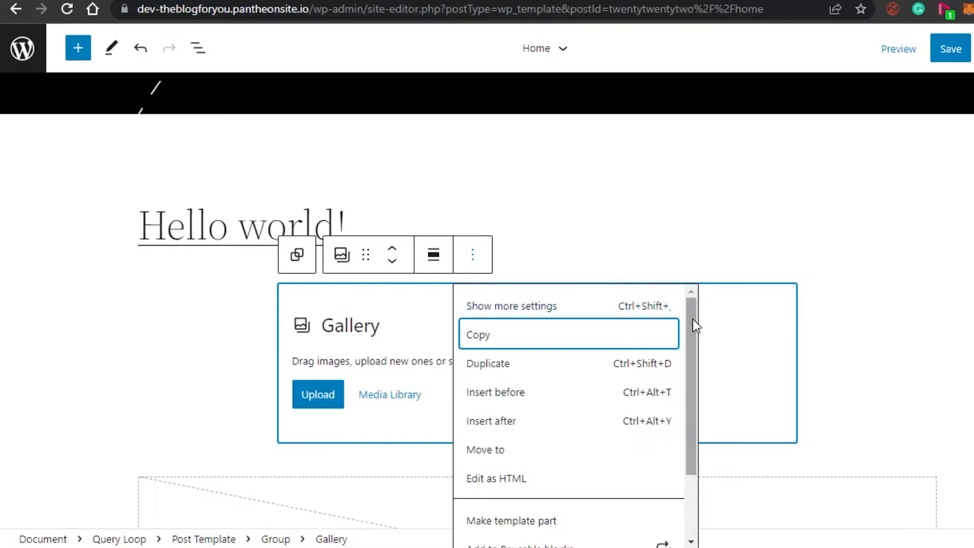
left_click(508, 304)
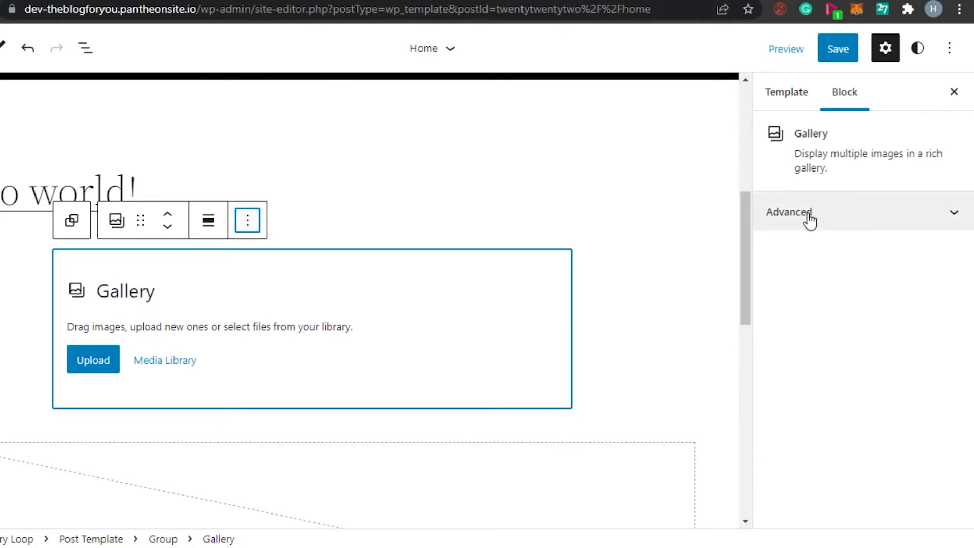
left_click(963, 220)
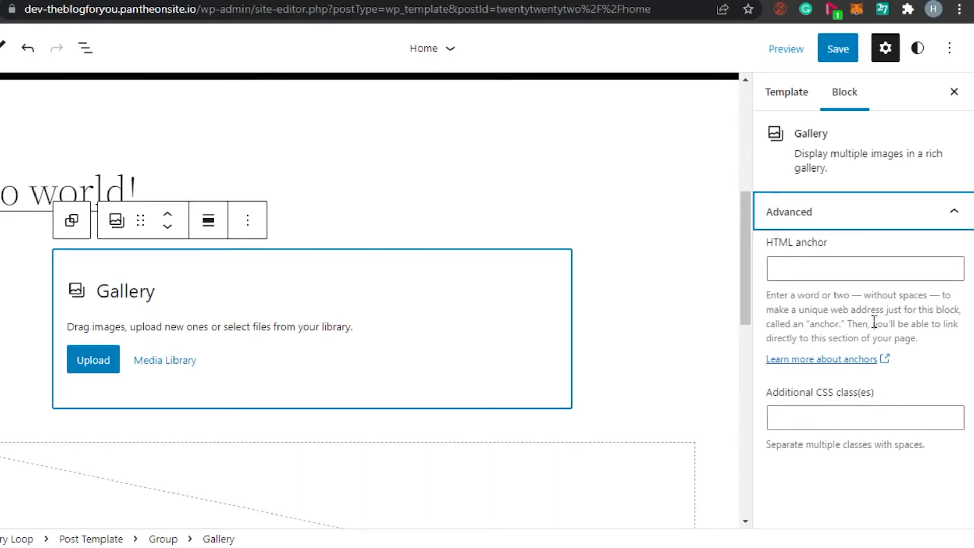
left_click(782, 266)
type("Gallery")
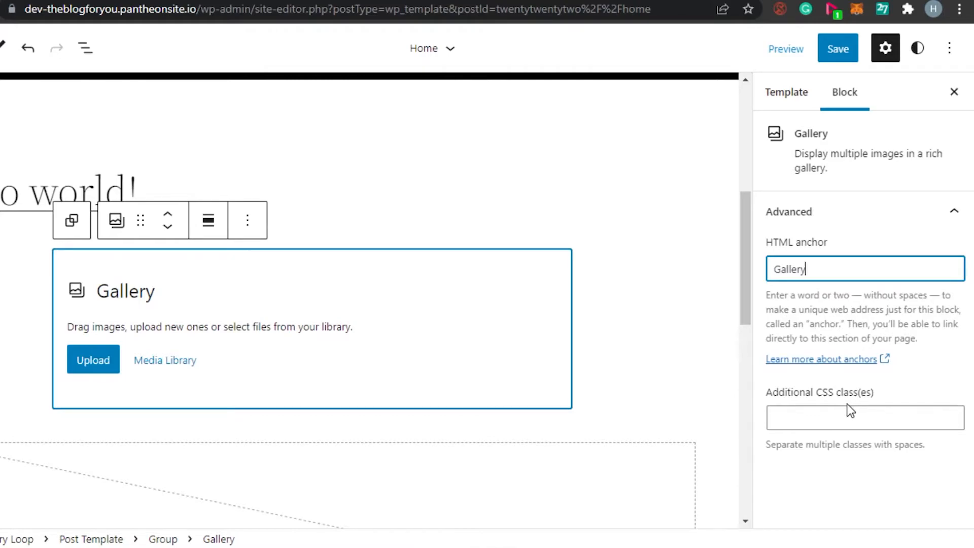
left_click(814, 422)
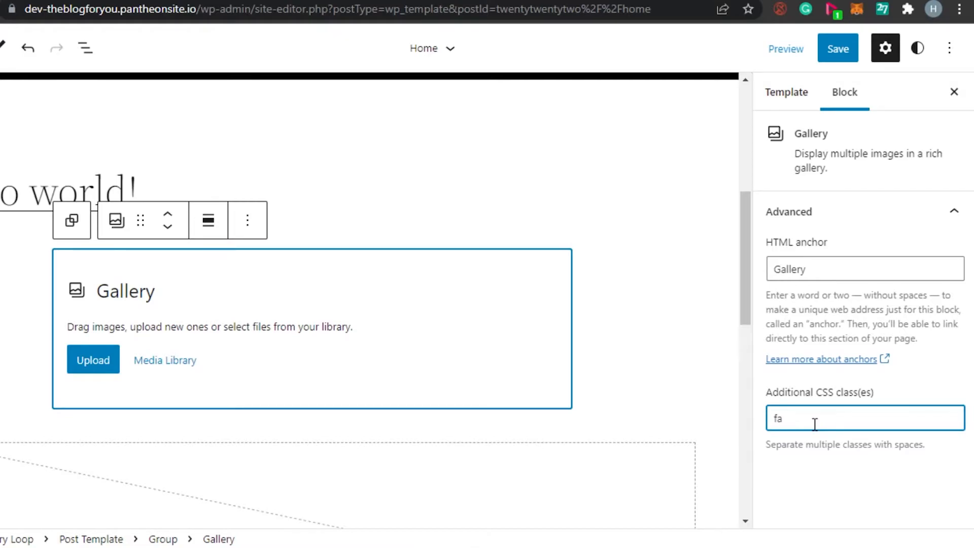
type("ures-post")
key("ctrl+a")
key("BackSpace")
Follow the link about anchors and select the Gallery block's HTML anchor text.
left_click(821, 271)
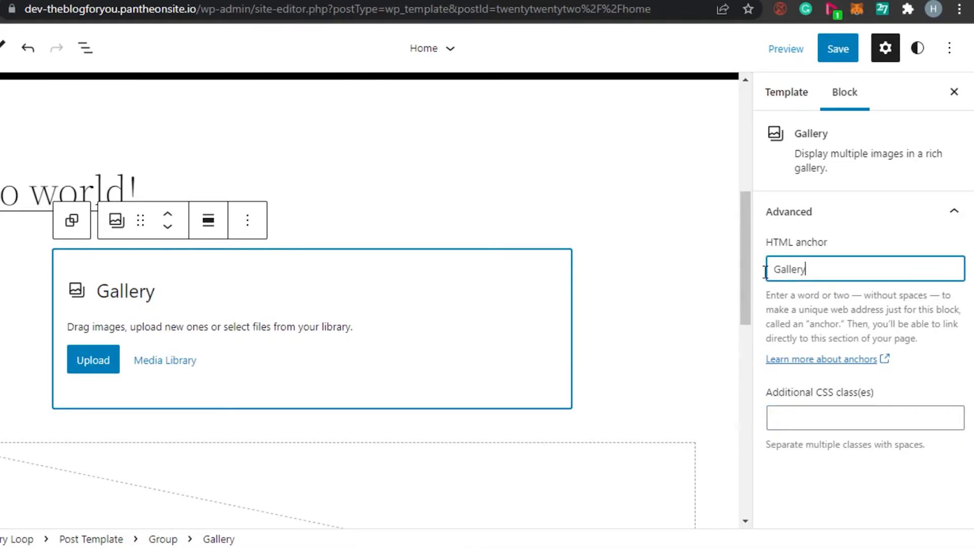
double_click(765, 274)
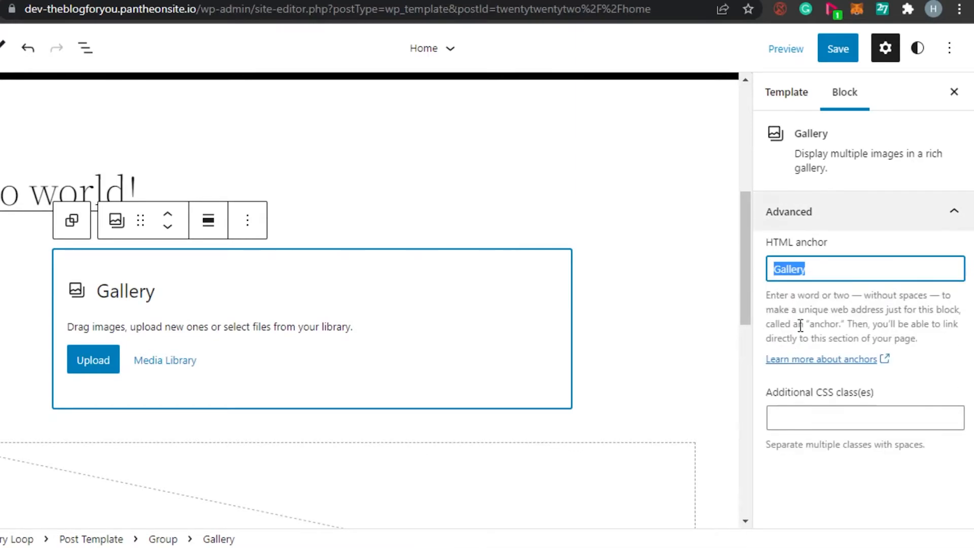
left_click(844, 360)
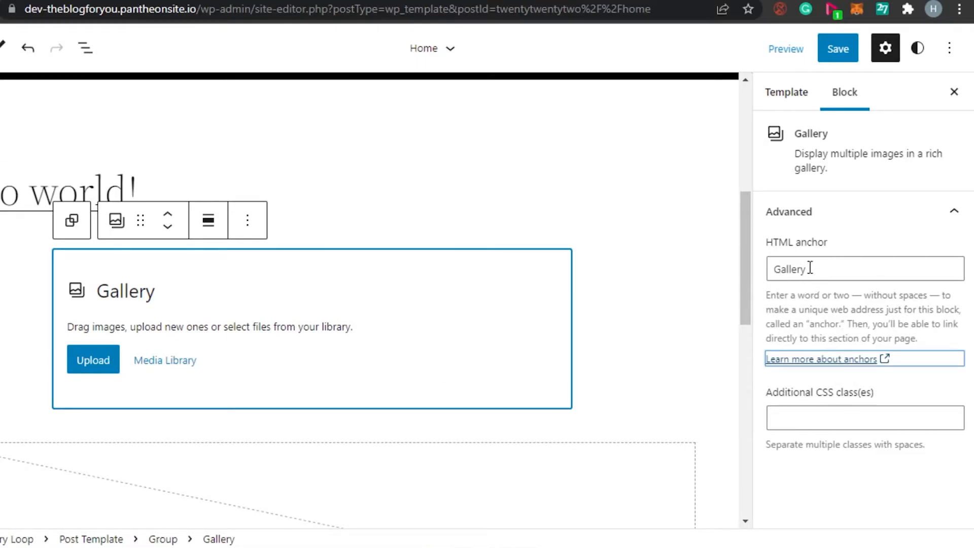
left_click_drag(810, 268, 773, 268)
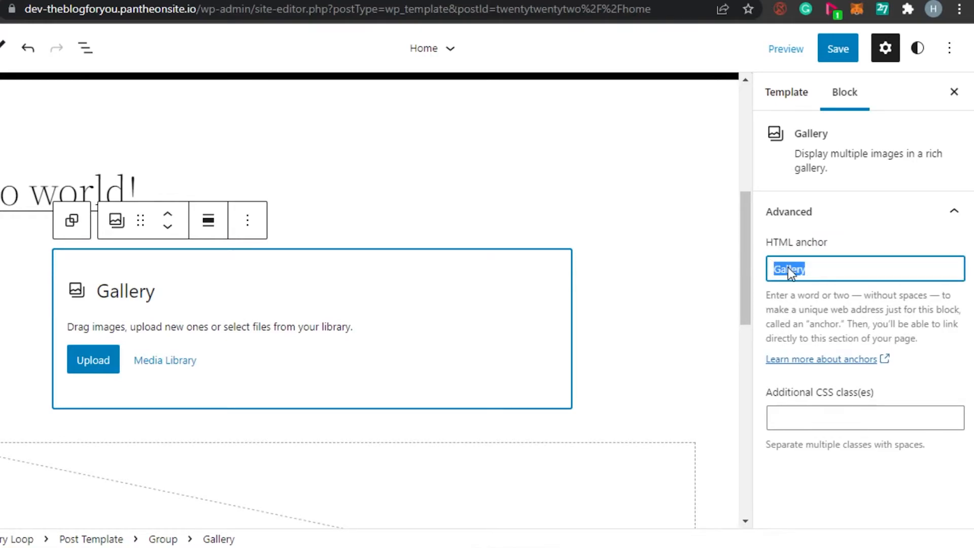
right_click(787, 266)
left_click(803, 318)
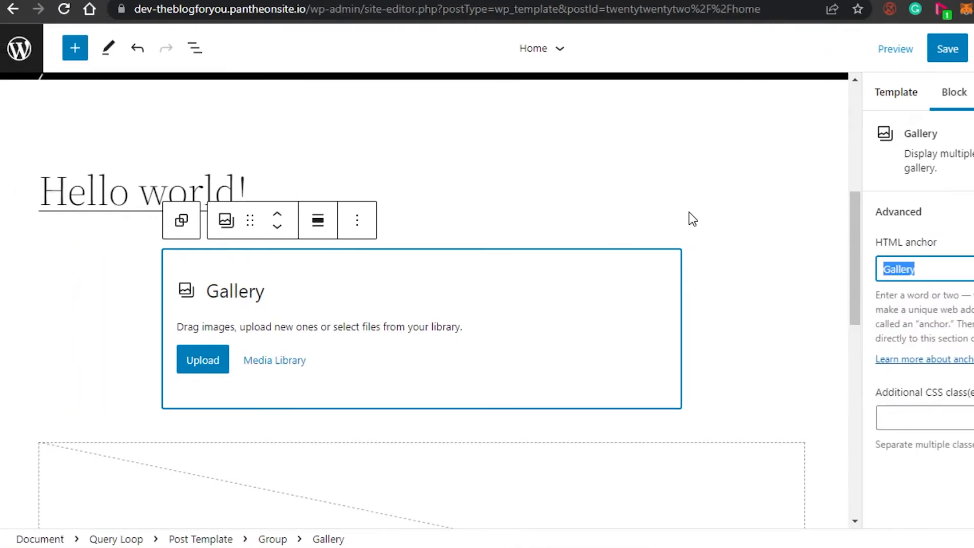
Select the Hello world! post title and look through its link and typography settings.
left_click(689, 212)
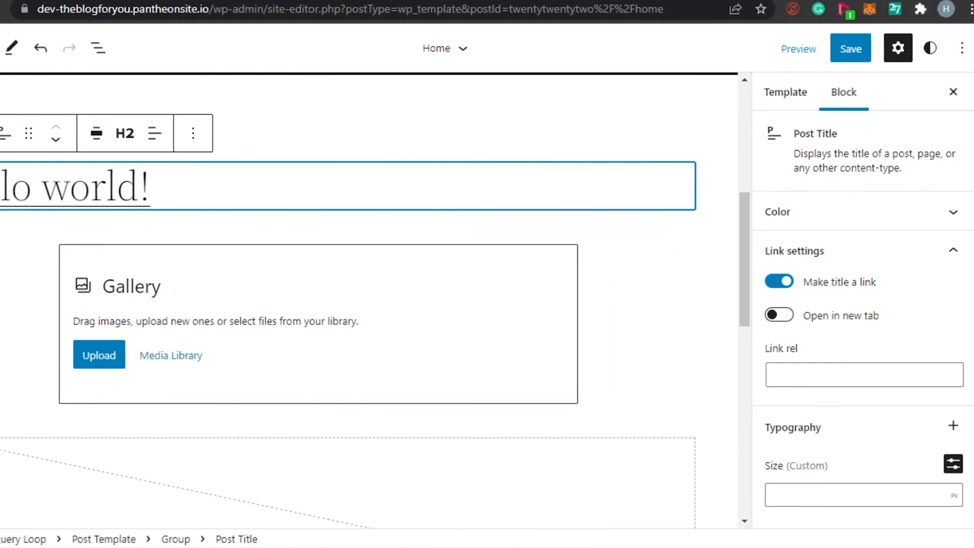
scroll(862, 305, "down", 5)
scroll(862, 304, "up", 5)
mouse_move(325, 162)
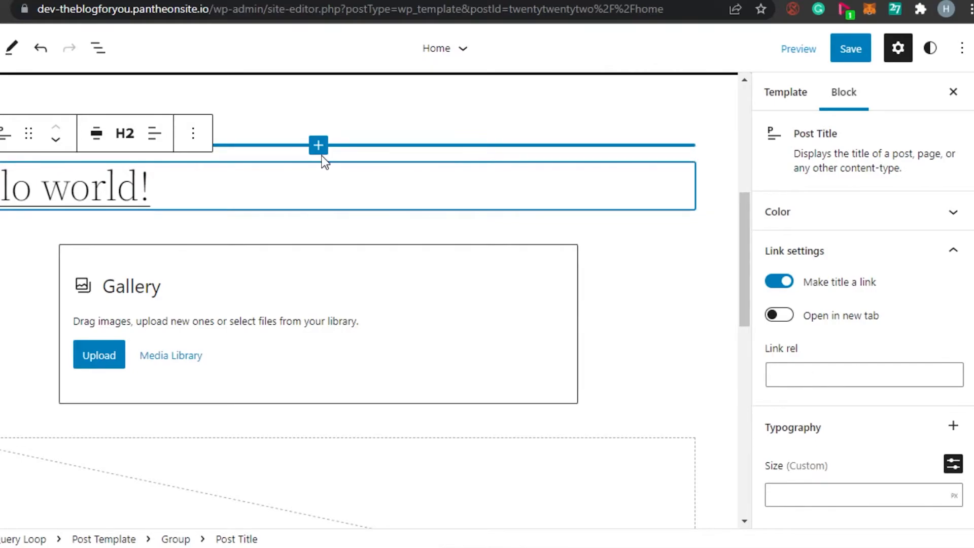
Look at the Home template's areas and the settings of the Group block around the post title and gallery.
left_click(463, 50)
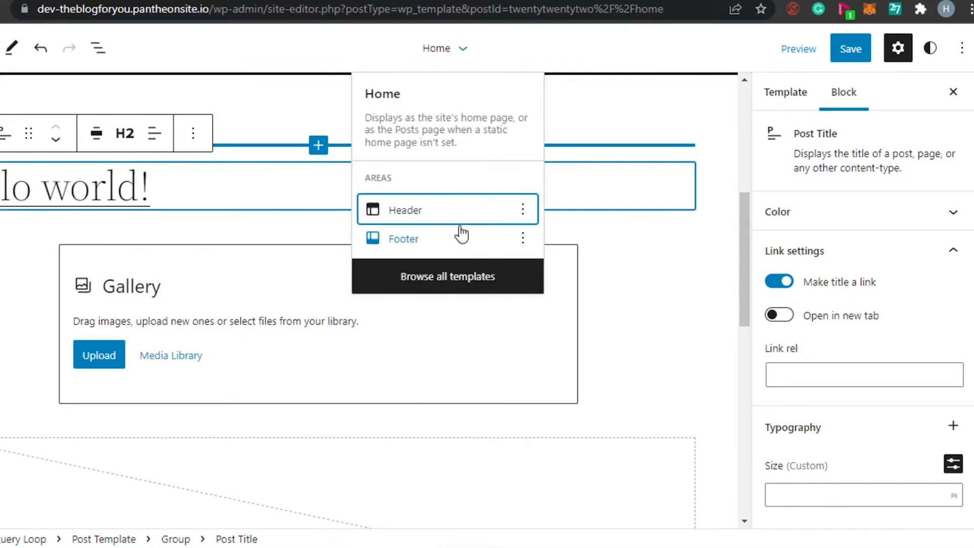
left_click(663, 285)
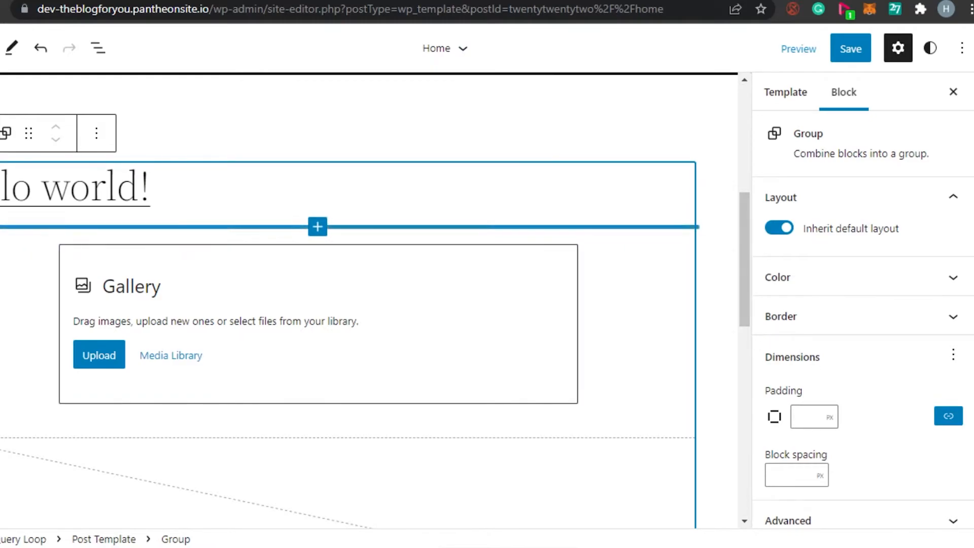
scroll(862, 319, "down", 1)
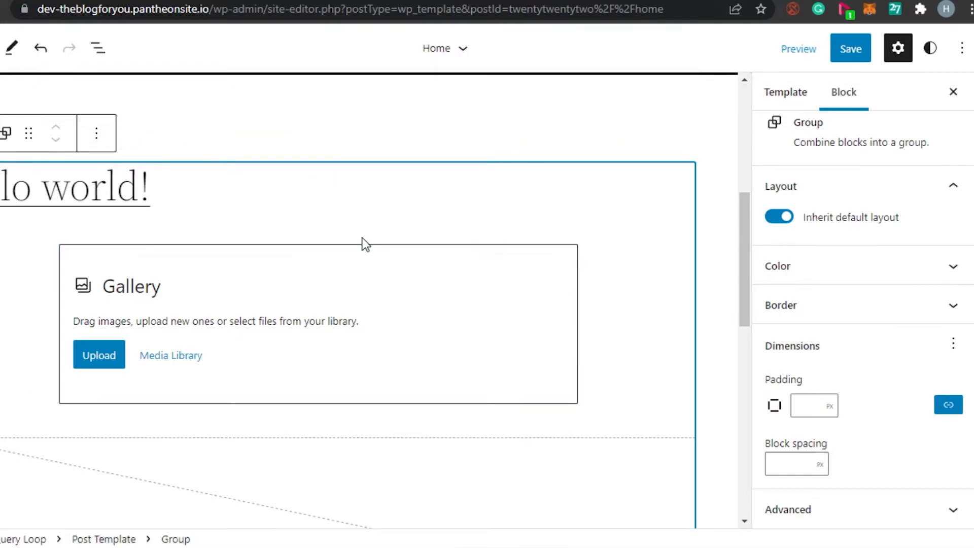
mouse_move(363, 237)
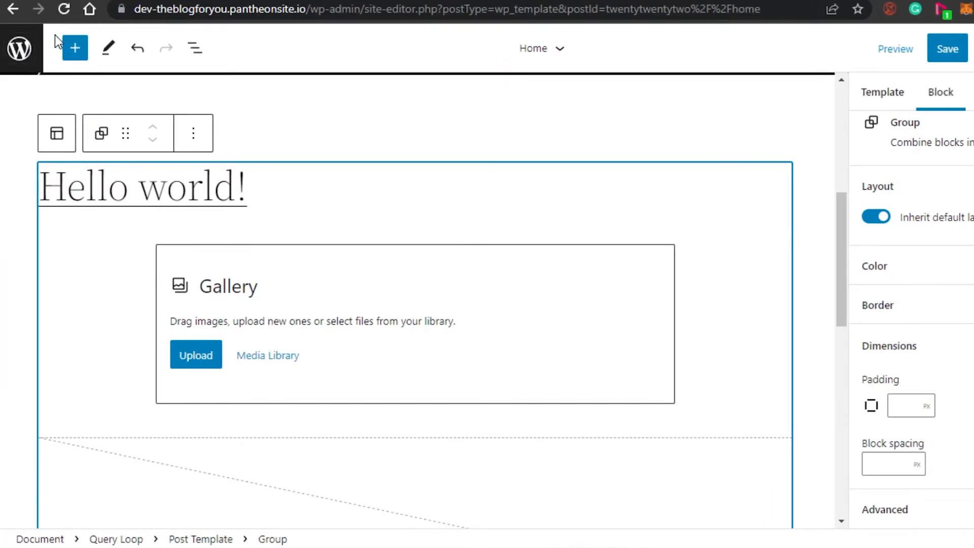
Leave the site editor for the dashboard, discarding the unsaved template changes.
left_click(20, 50)
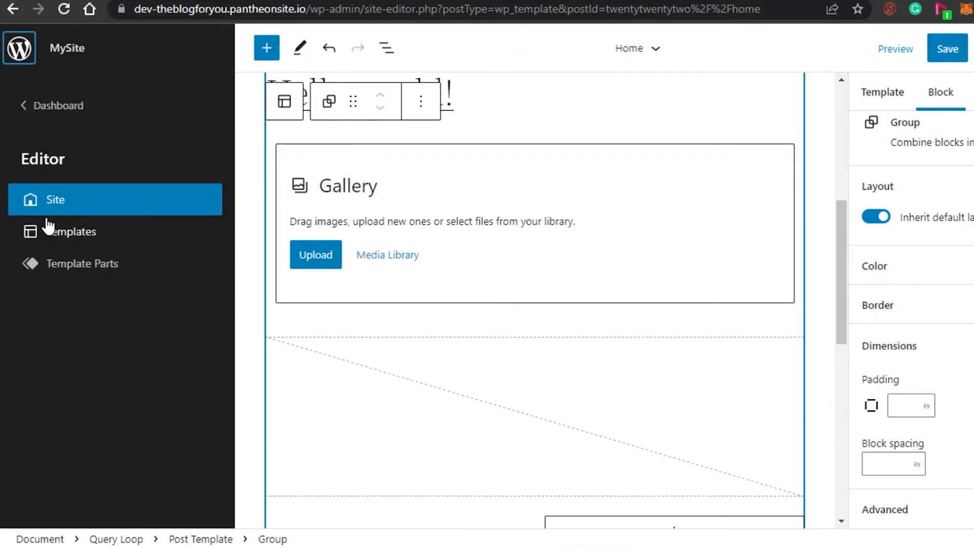
left_click(76, 107)
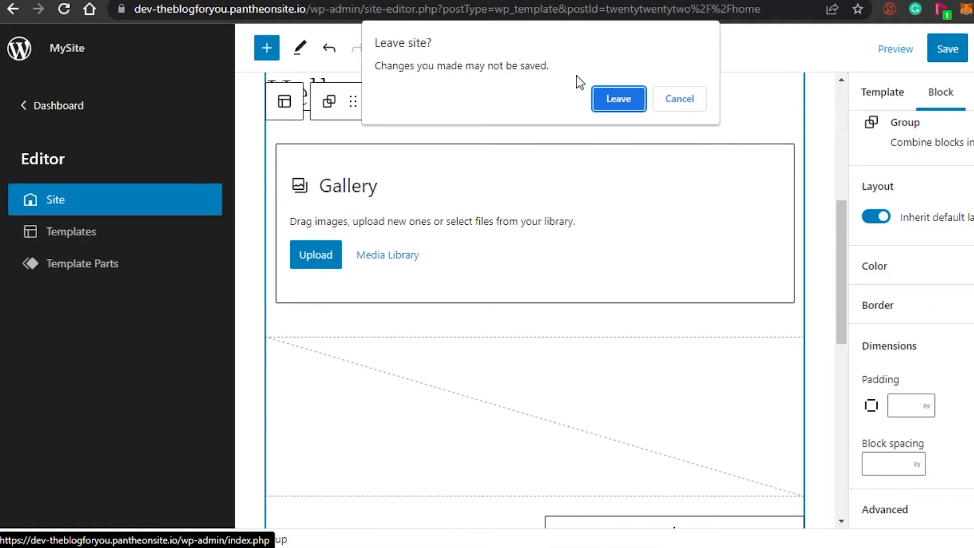
left_click(618, 99)
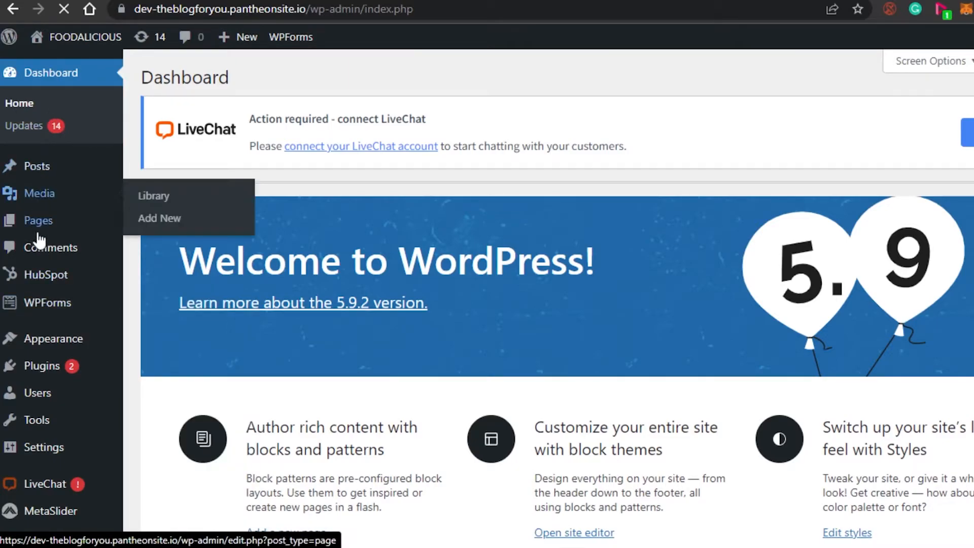
View the list of all pages and open Sample Page for quick editing.
mouse_move(37, 227)
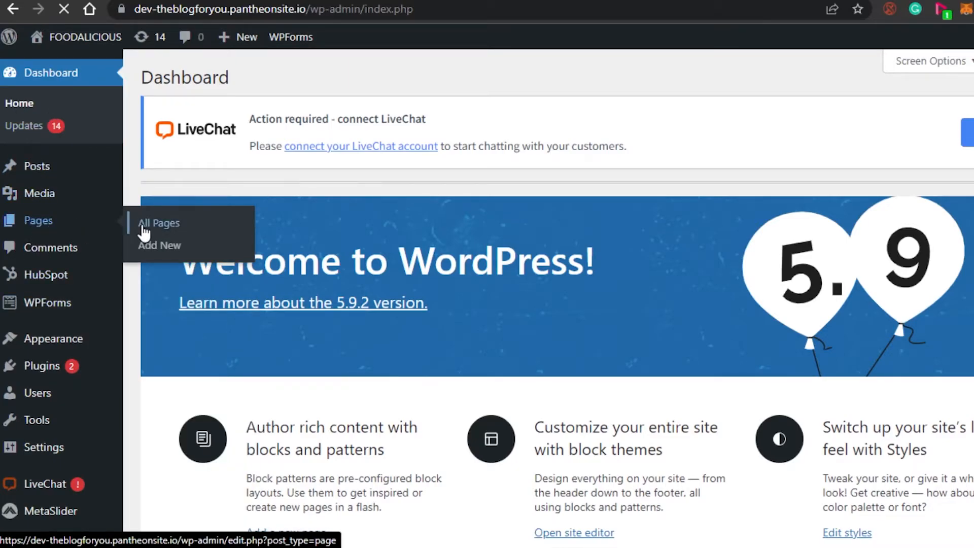
left_click(167, 229)
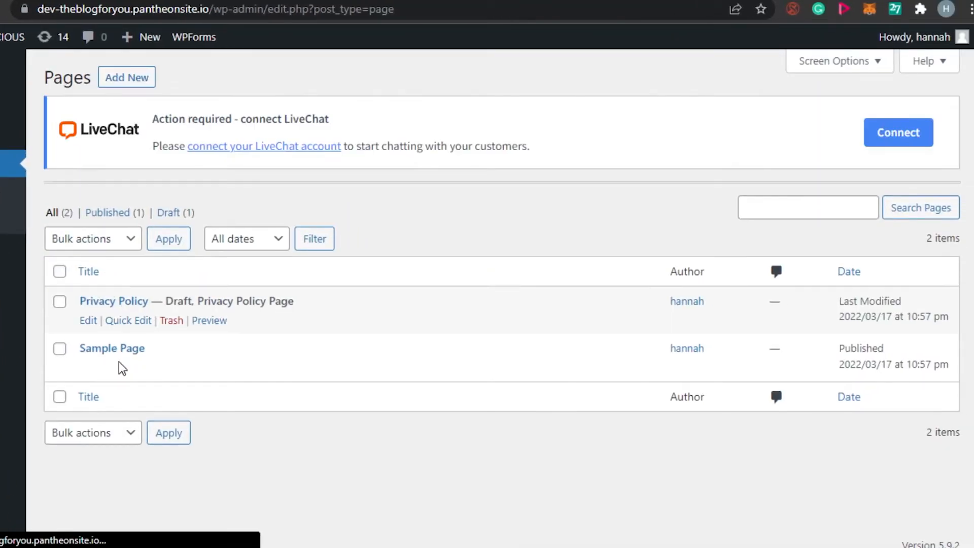
mouse_move(89, 361)
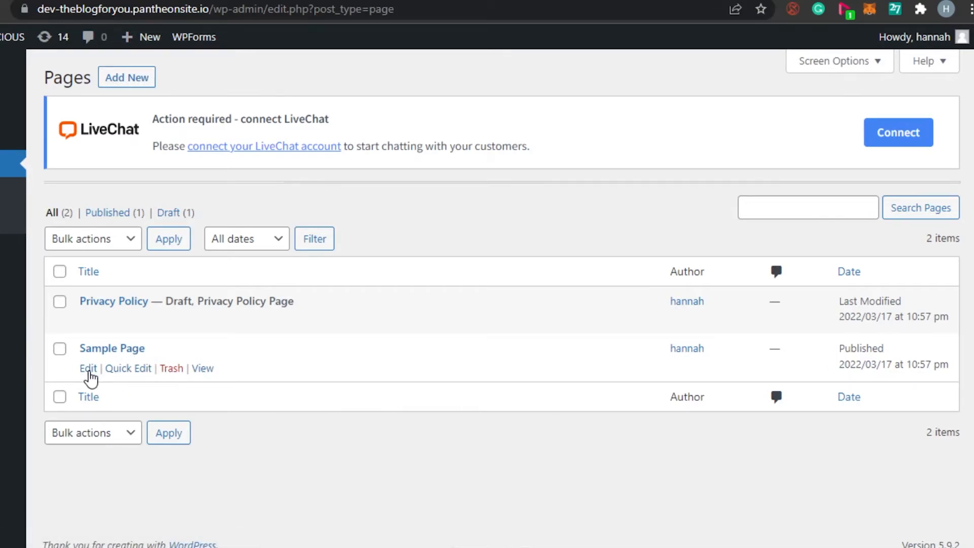
left_click(128, 368)
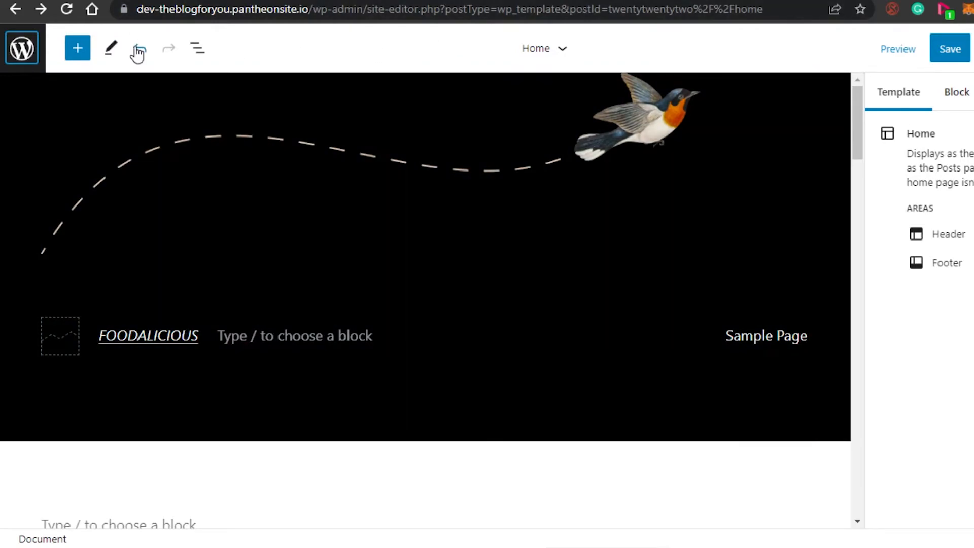
Show the Home template's block structure in List view and select the Page List block under the header's Navigation.
left_click(112, 48)
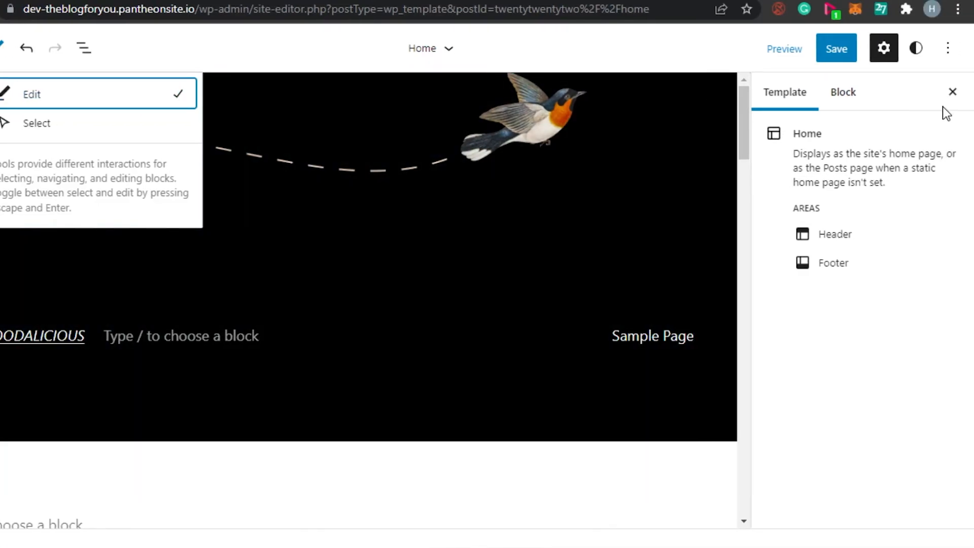
left_click(947, 103)
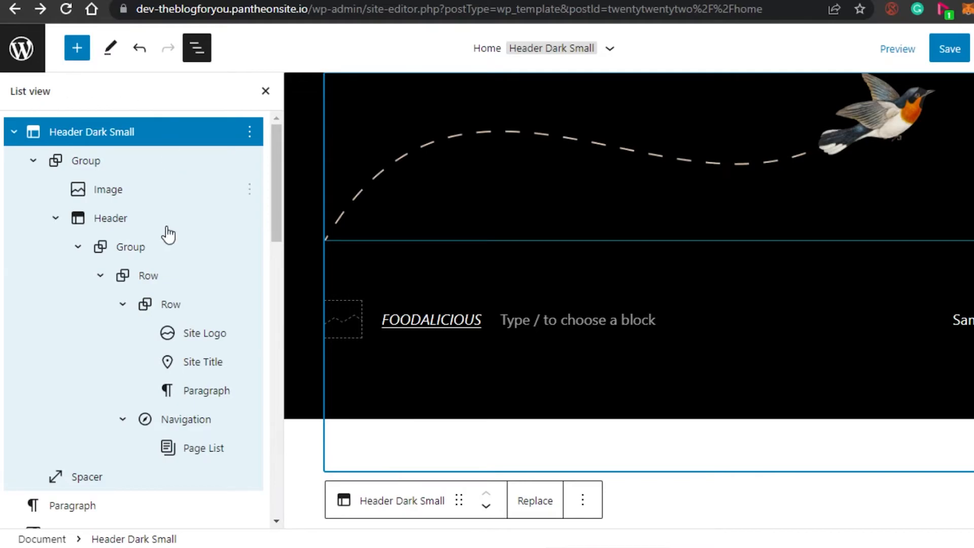
mouse_move(278, 175)
left_mouse_down()
mouse_move(272, 303)
mouse_move(271, 169)
left_mouse_up()
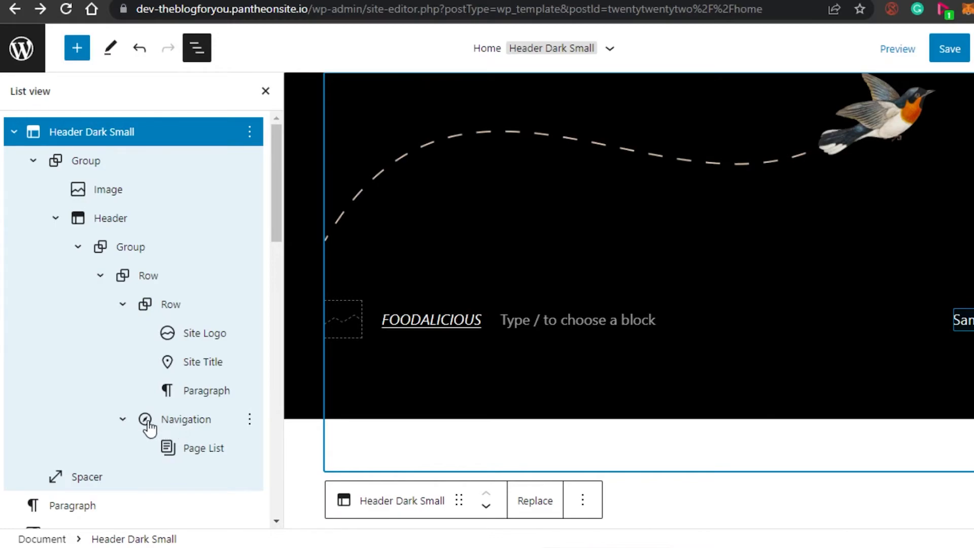
left_click(167, 453)
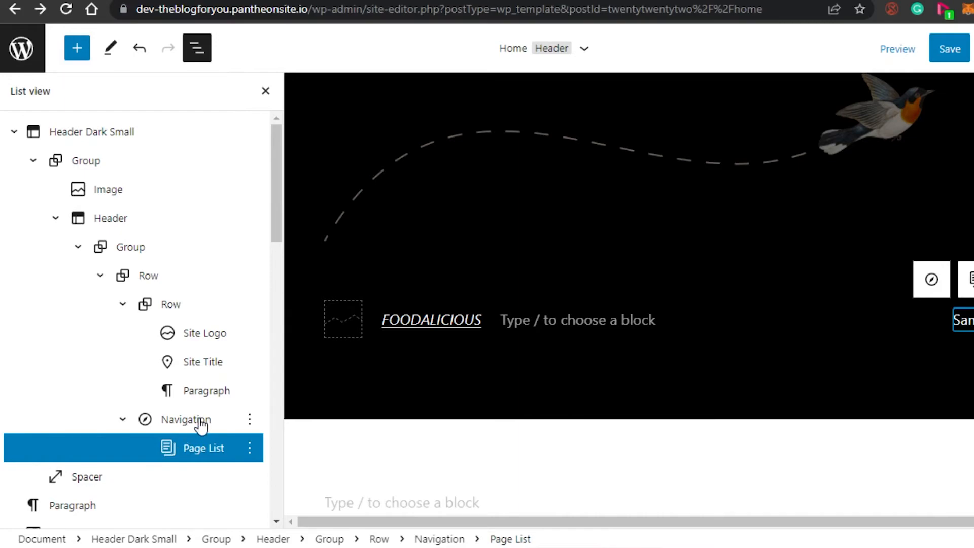
Select the header's Navigation block and look at its menu selection tools and block options.
left_click(185, 446)
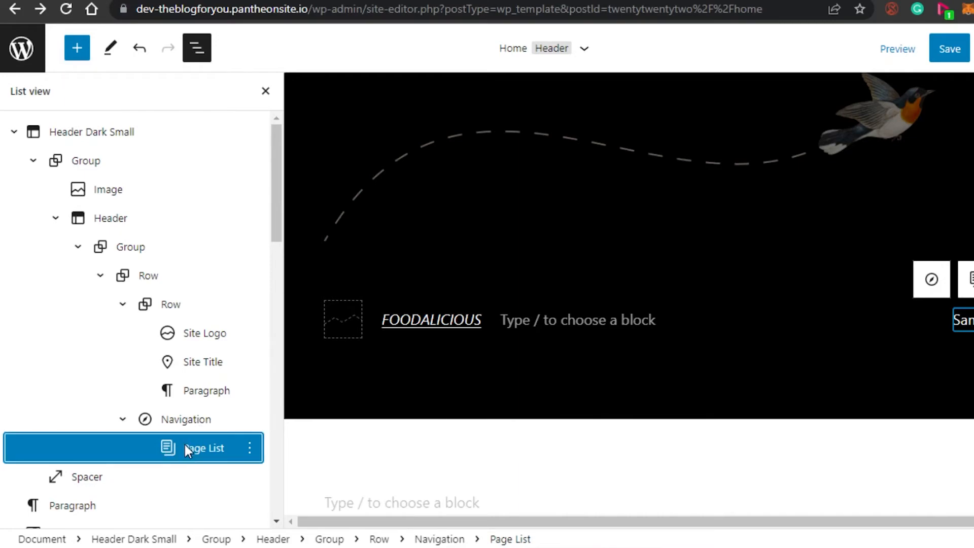
scroll(593, 348, "down", 5)
scroll(629, 304, "up", 5)
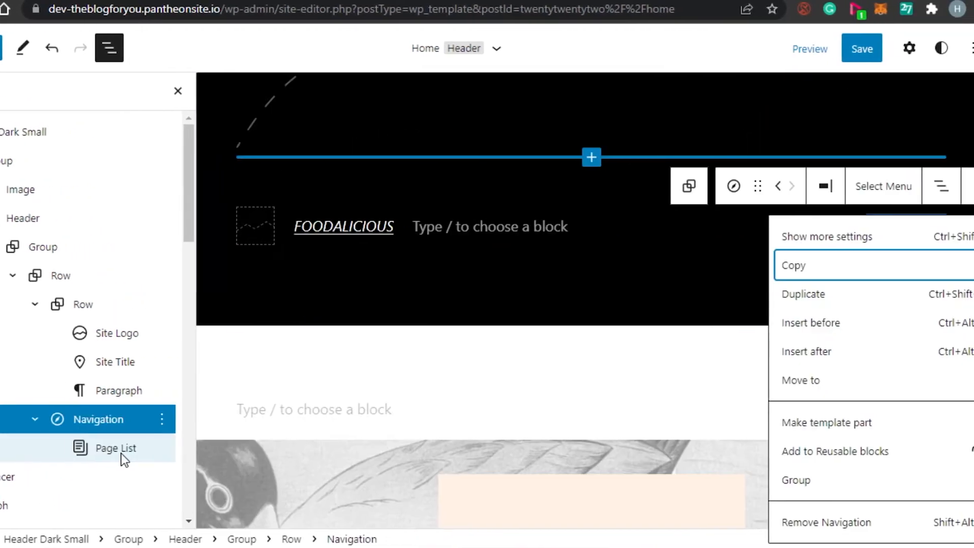
left_click(854, 187)
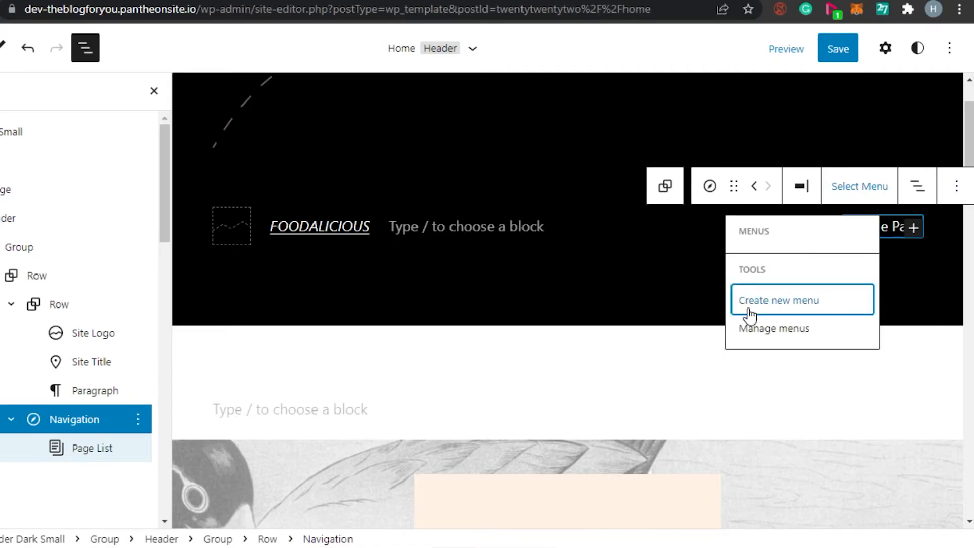
left_click(775, 335)
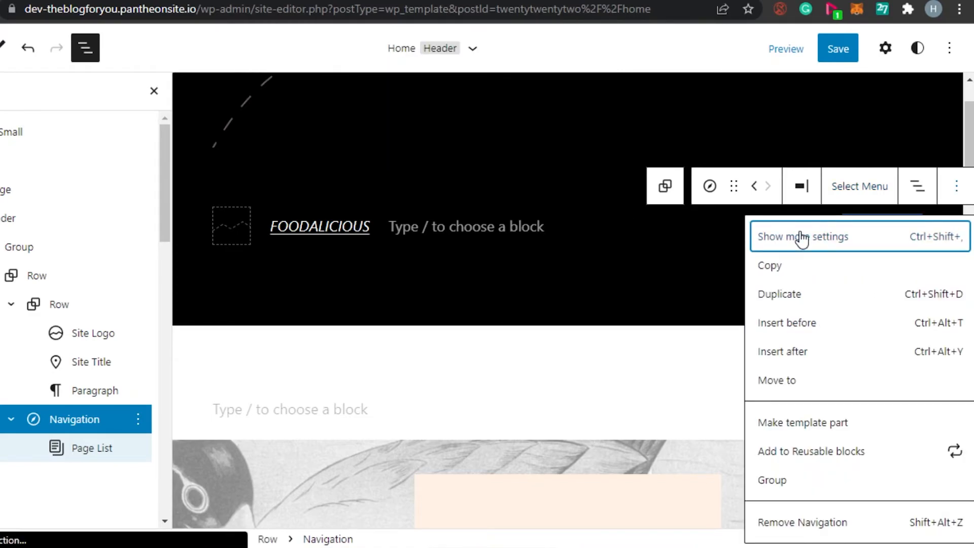
Show the Navigation block's settings and expand its Advanced section to view the menu name and HTML anchor fields.
left_click(800, 239)
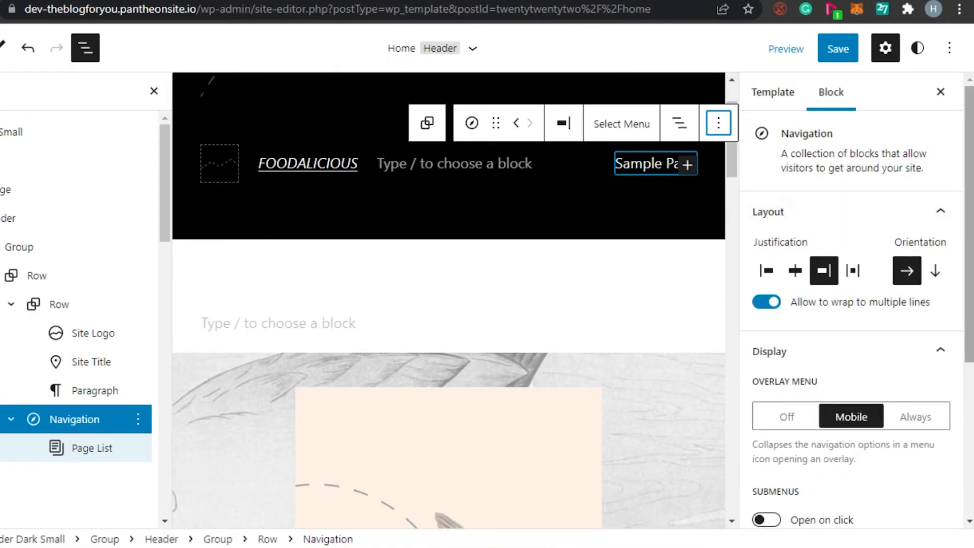
scroll(852, 304, "down", 2)
scroll(852, 305, "up", 2)
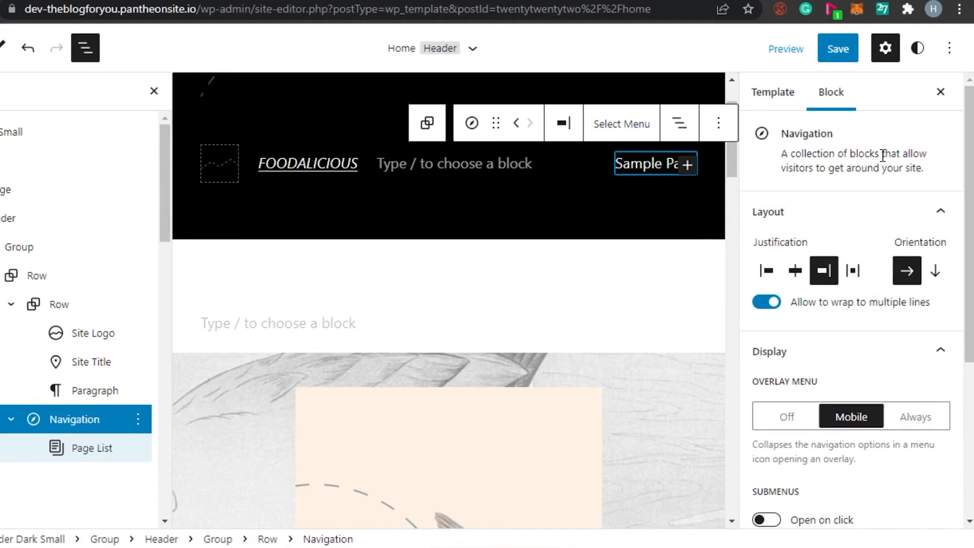
scroll(837, 452, "down", 5)
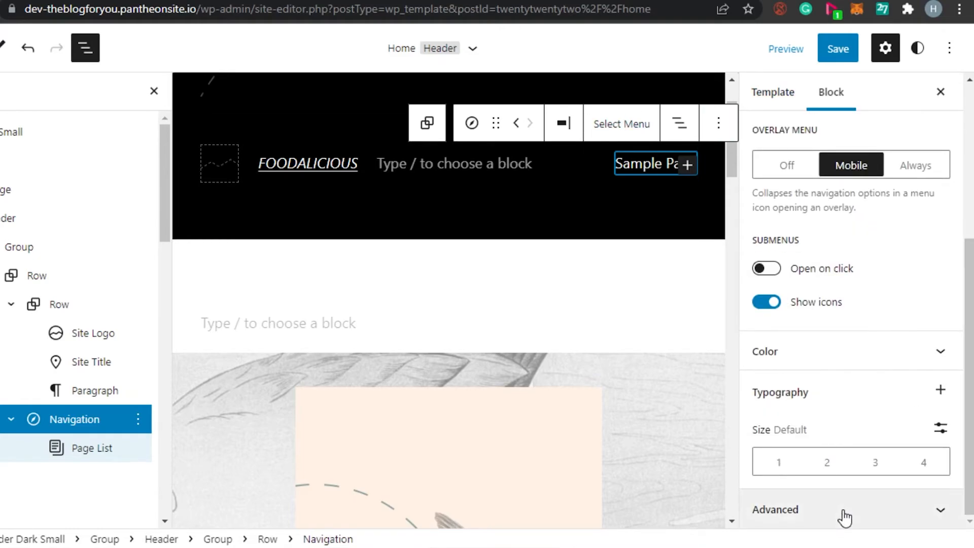
left_click(944, 512)
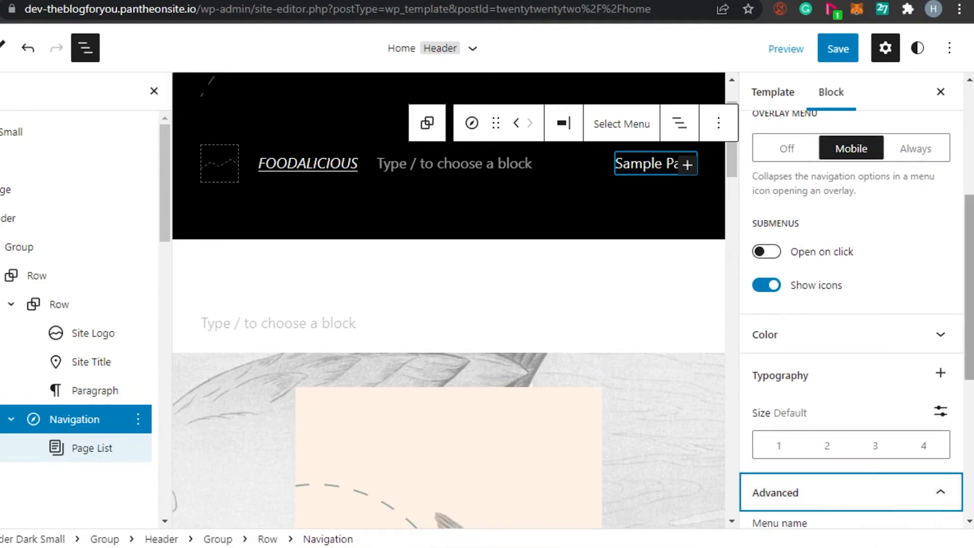
scroll(817, 259, "down", 5)
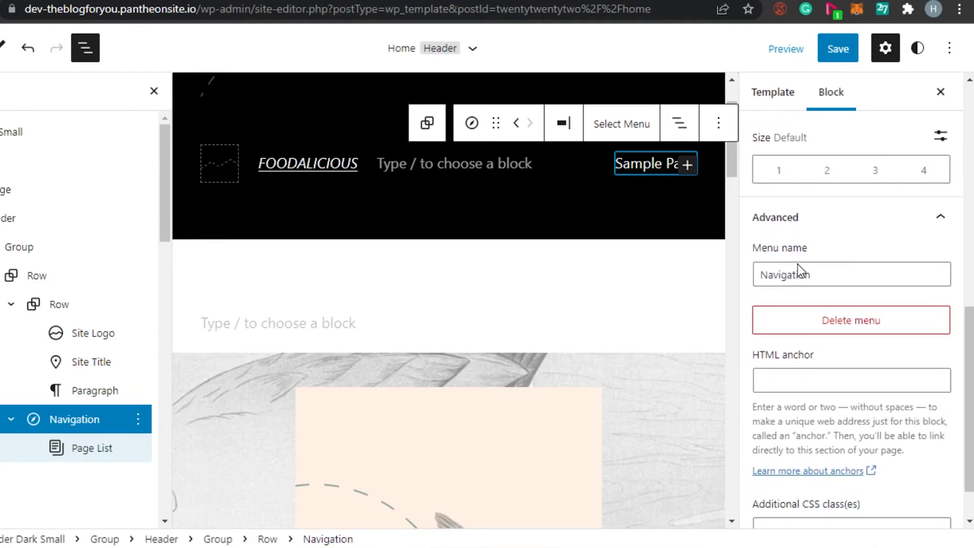
left_click(783, 382)
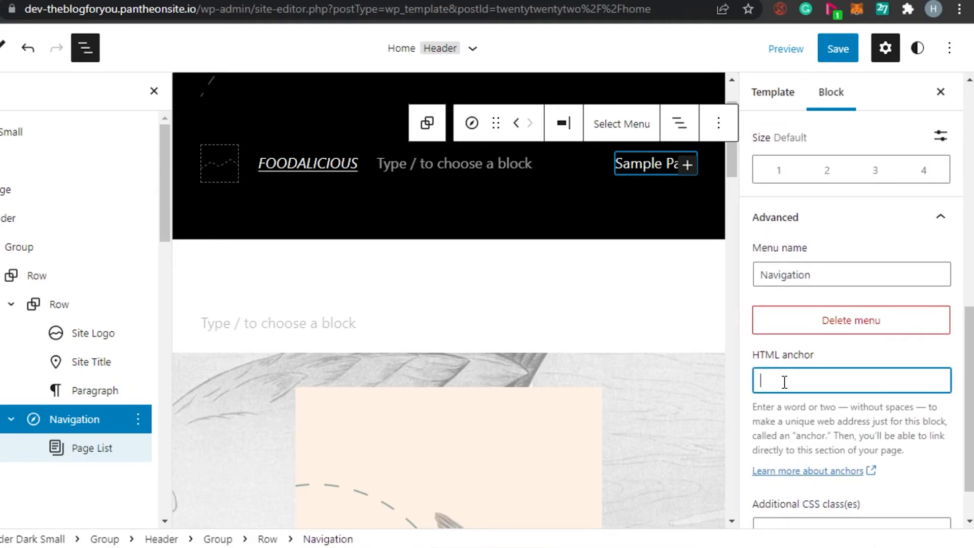
Review the Navigation block's Layout, Display and Advanced settings and the rest of the template's block list.
left_click_drag(969, 386, 969, 318)
left_click_drag(969, 395, 969, 245)
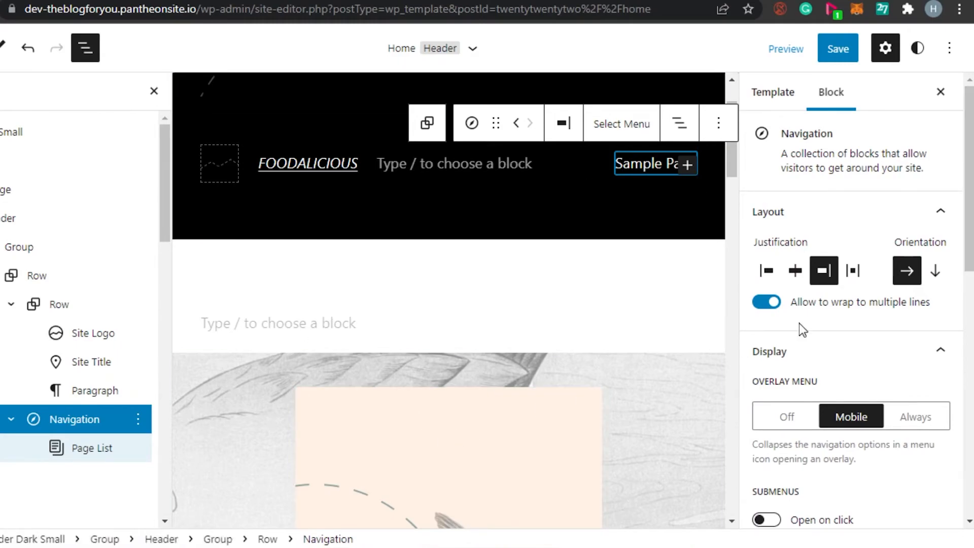
scroll(852, 305, "down", 10)
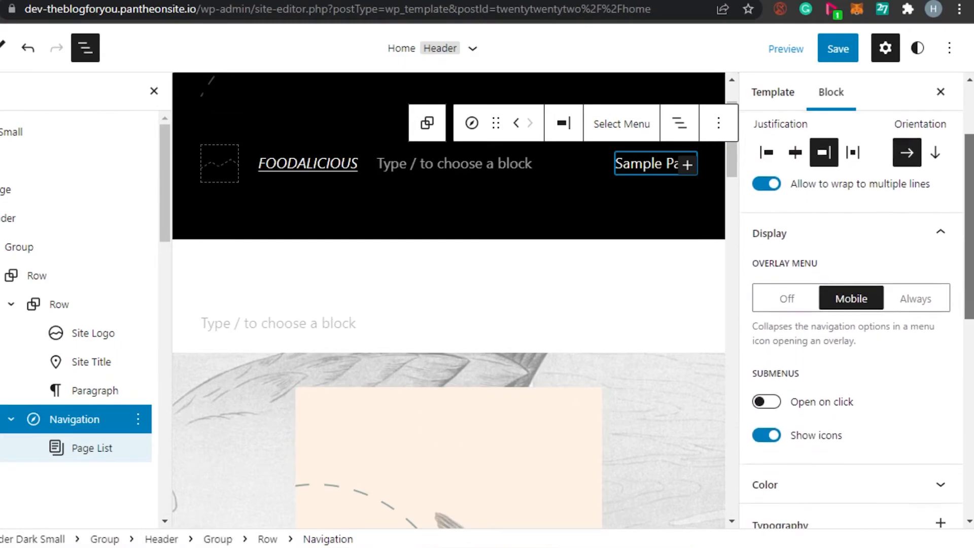
left_click_drag(969, 363, 969, 168)
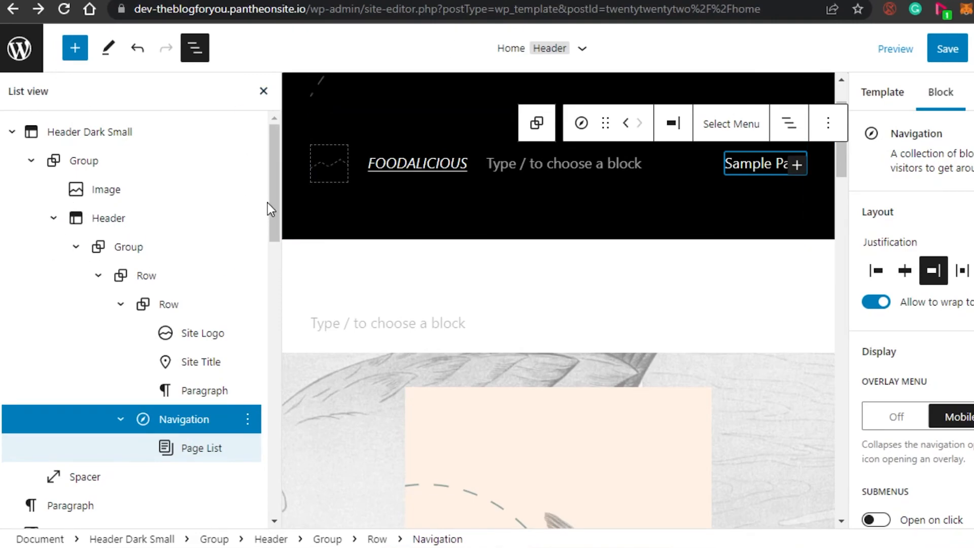
left_click_drag(275, 199, 289, 435)
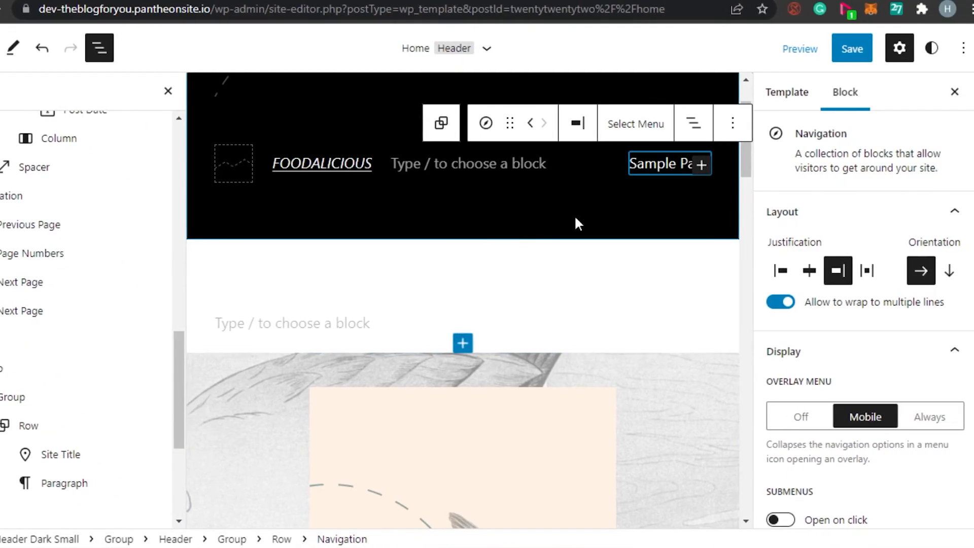
scroll(859, 304, "down", 10)
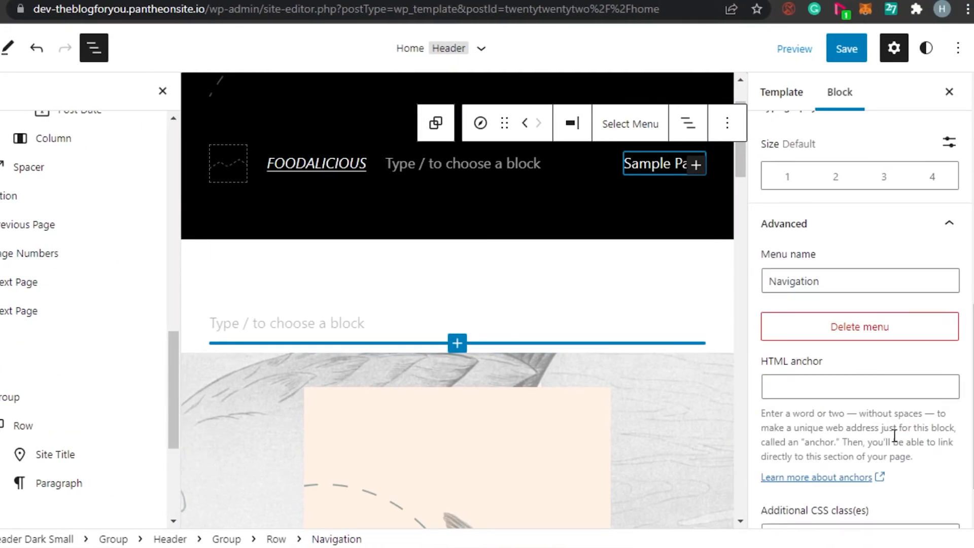
scroll(859, 304, "down", 1)
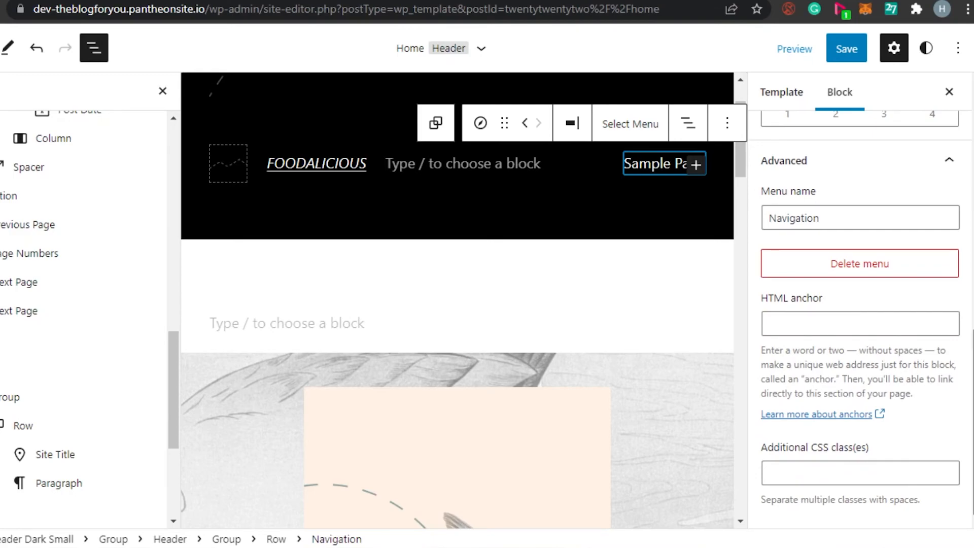
scroll(860, 305, "up", 10)
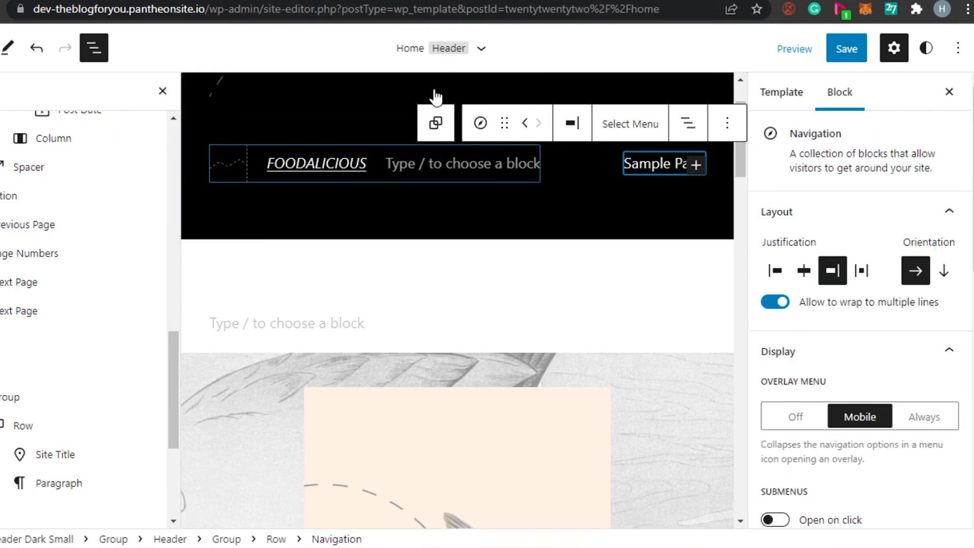
Close the List view and the block settings to give the Home template the full canvas.
left_click(482, 50)
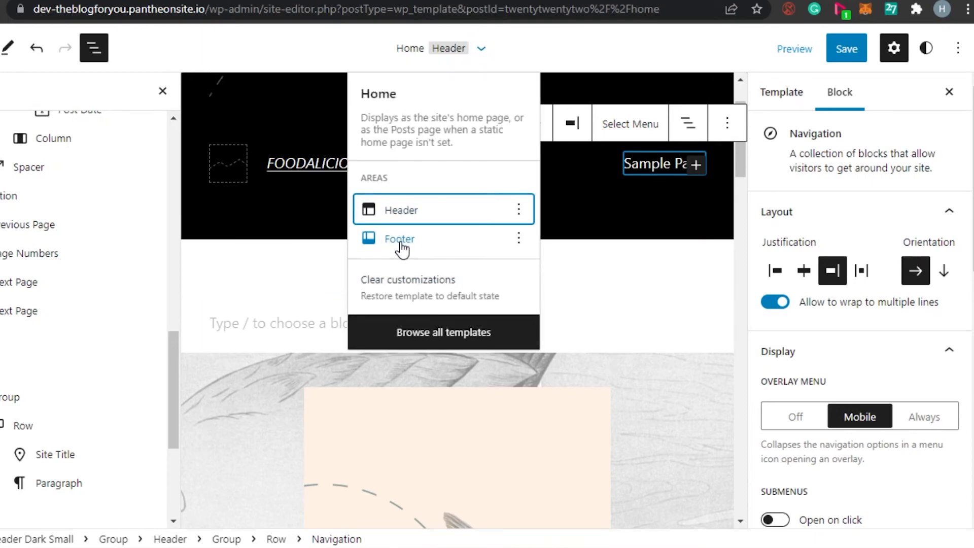
left_click(163, 91)
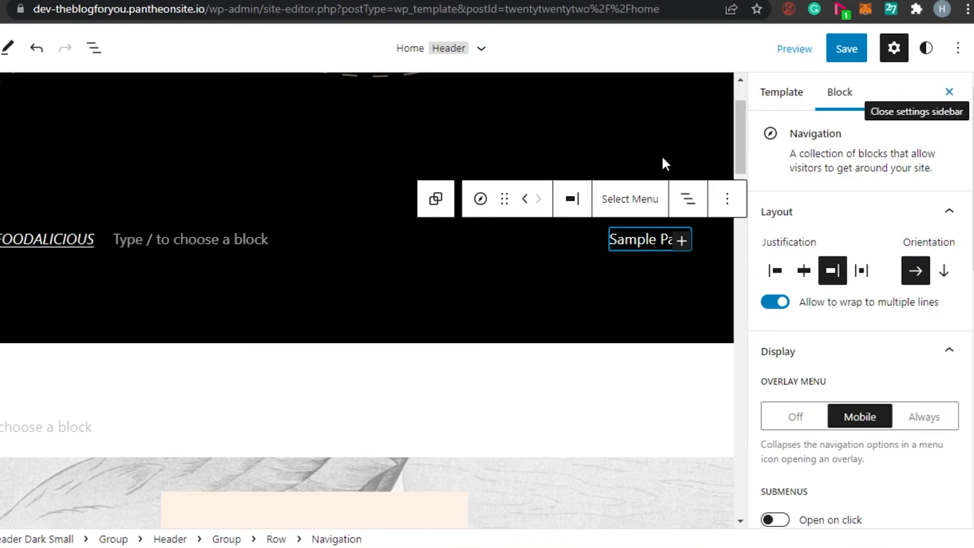
left_click(894, 48)
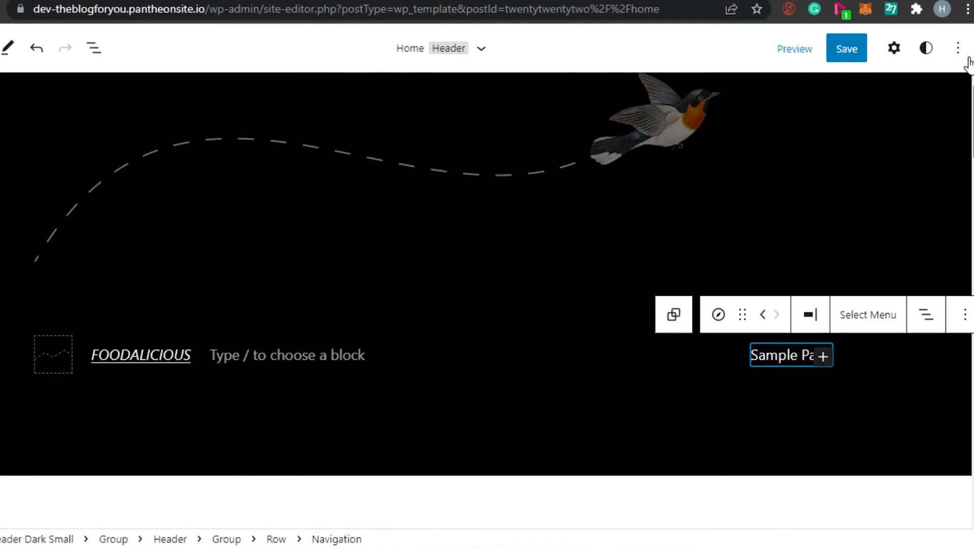
Go to the Home template's Footer area and look over its site title and WordPress credit paragraph.
left_click(482, 51)
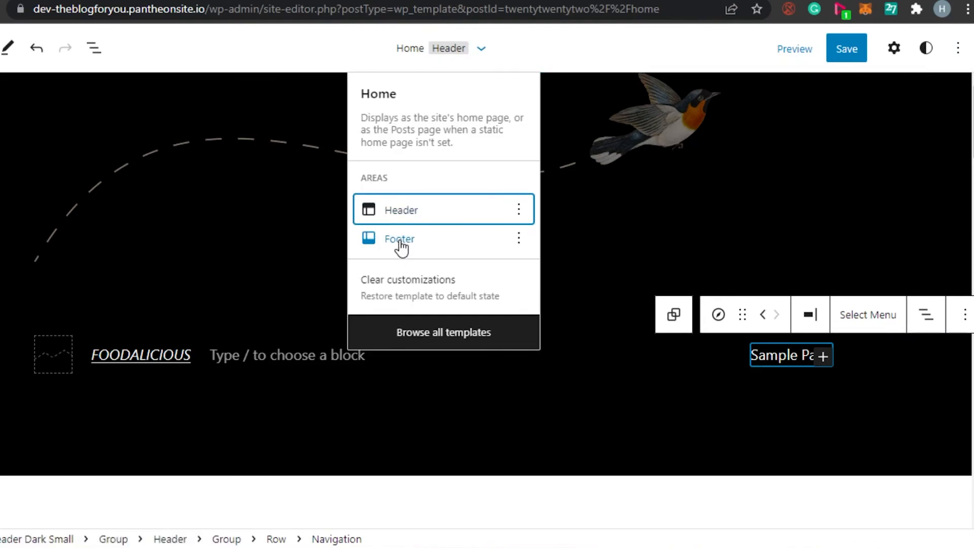
left_click(399, 242)
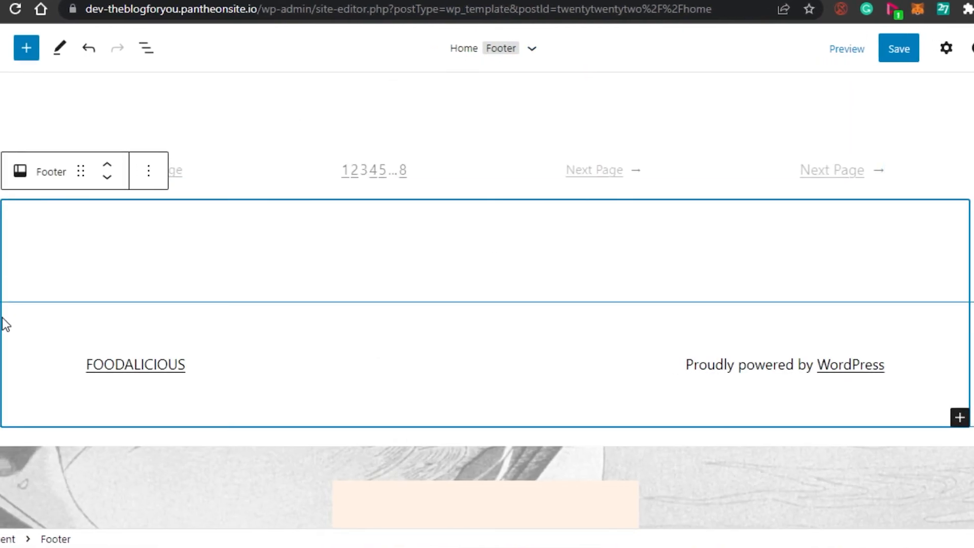
scroll(485, 340, "up", 1)
scroll(486, 340, "up", 10)
scroll(485, 340, "up", 3)
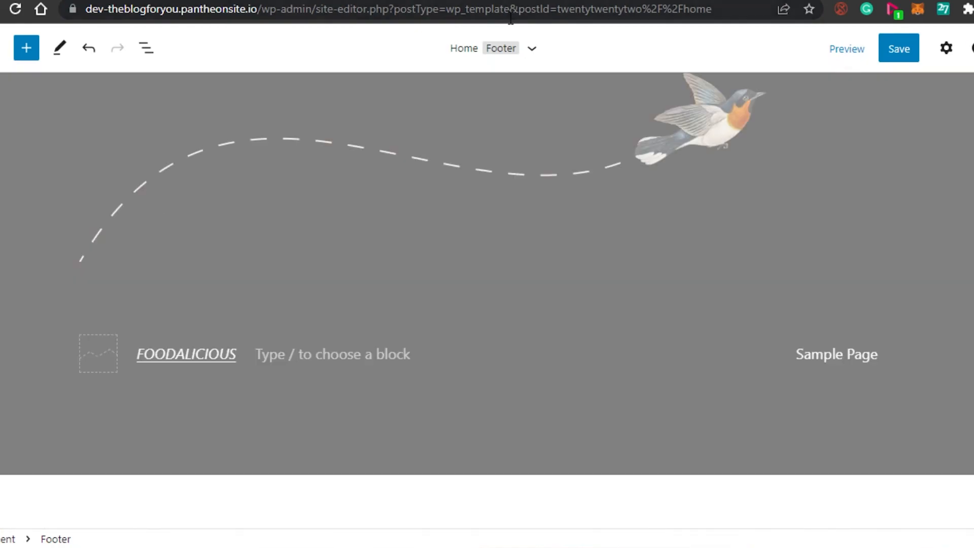
left_click(531, 49)
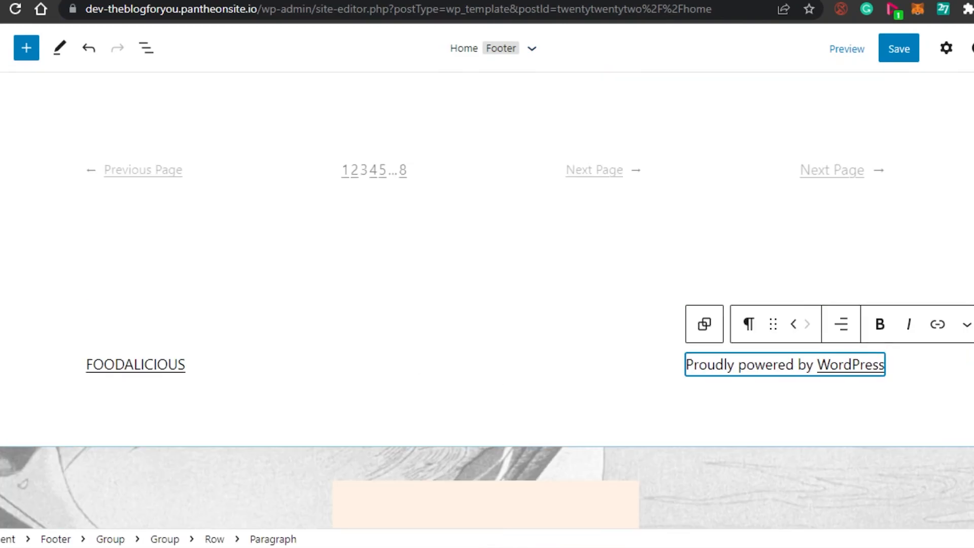
left_click_drag(968, 332, 961, 122)
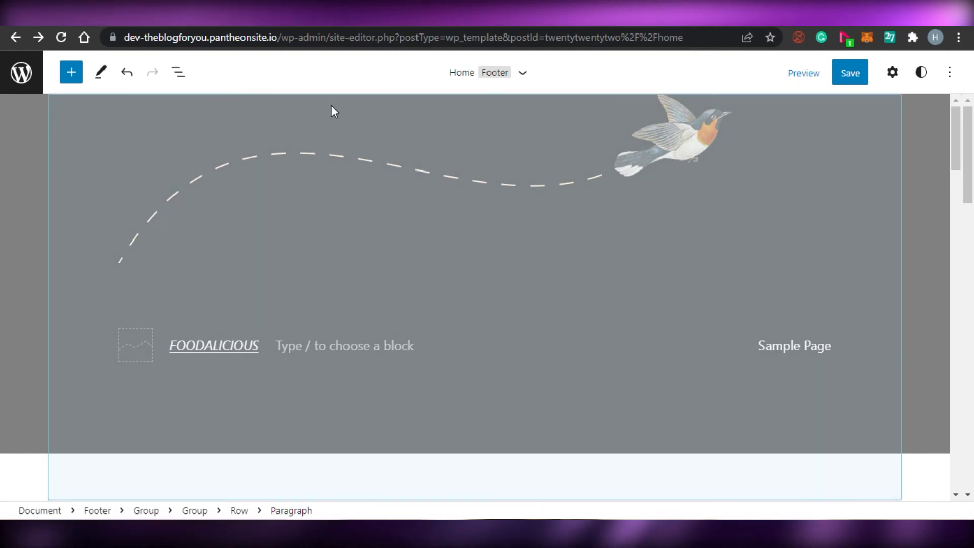
Exit the site editor to the dashboard, abandoning the unsaved changes to the Home template.
left_click(21, 73)
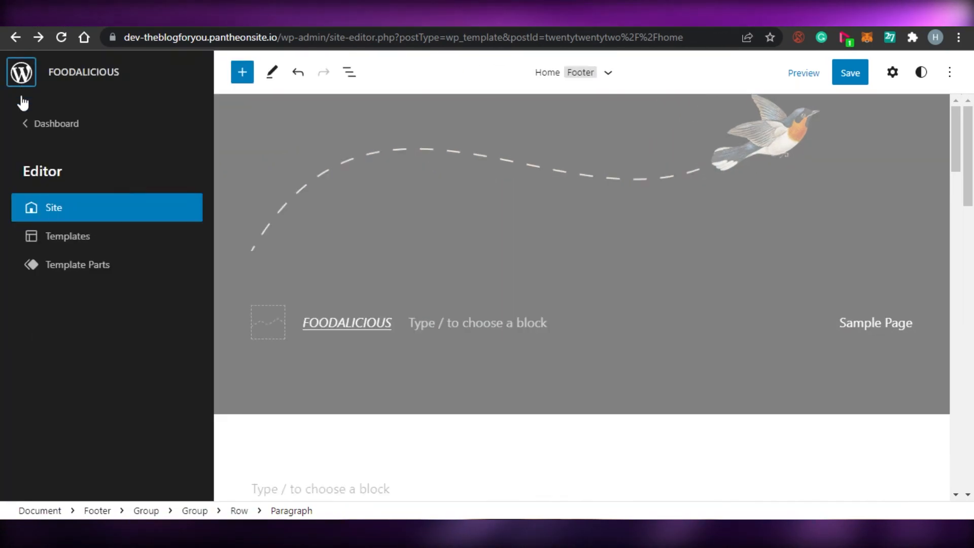
left_click(61, 123)
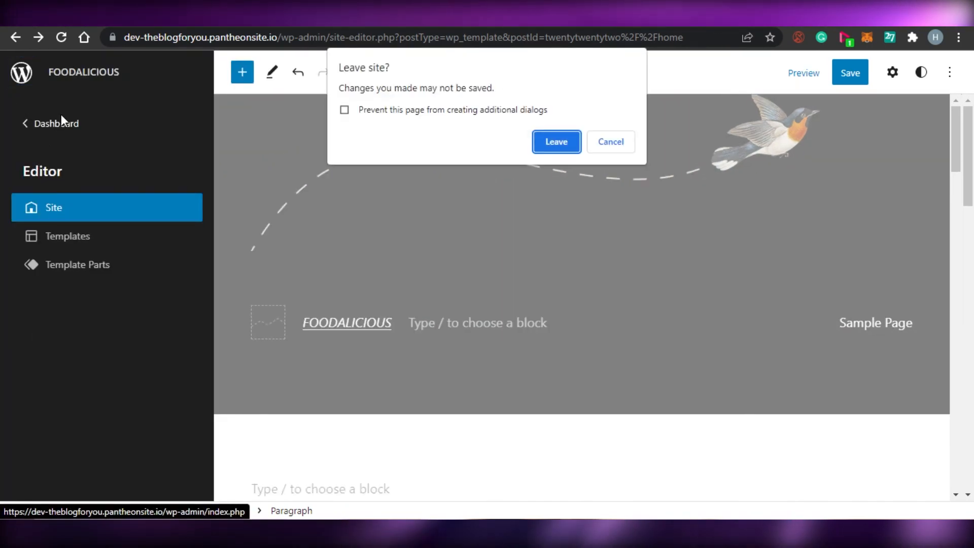
left_click(553, 142)
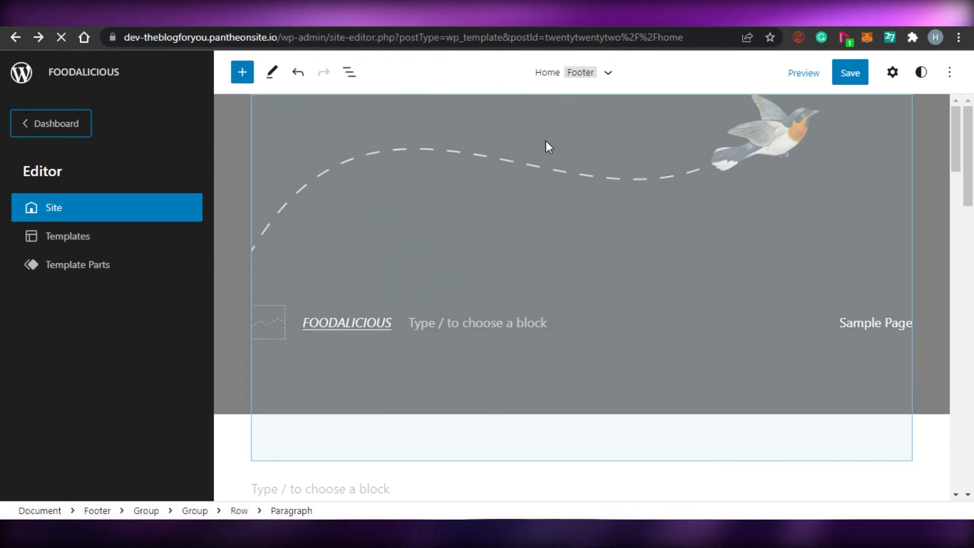